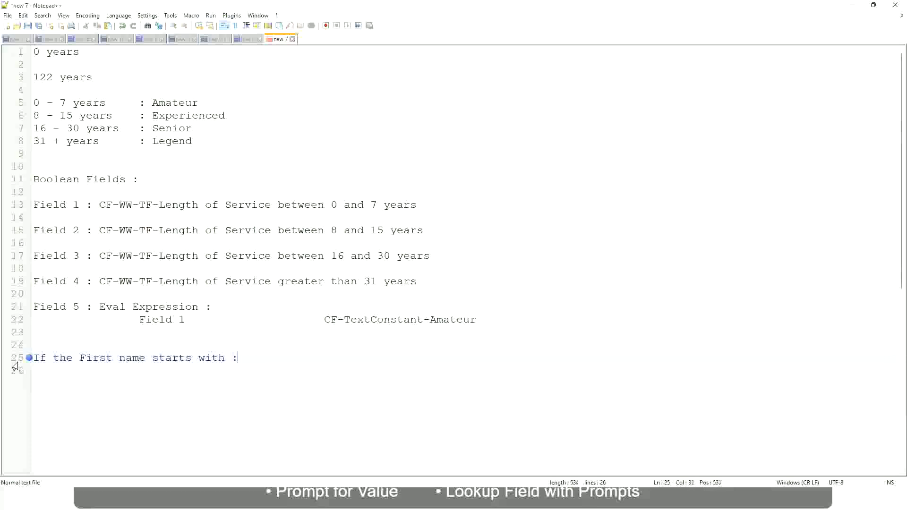
Complete the first-name rule on line 25 with the range "A - G :" and the quoted outcome "A Listers"
text(A - G)
text(:			A lI)
key(BackSpace)
key(BackSpace)
text(Listers)
key(Left)
key(ctrl+Left)
text("")
key(Right)
key(BackSpace)
key(Right)
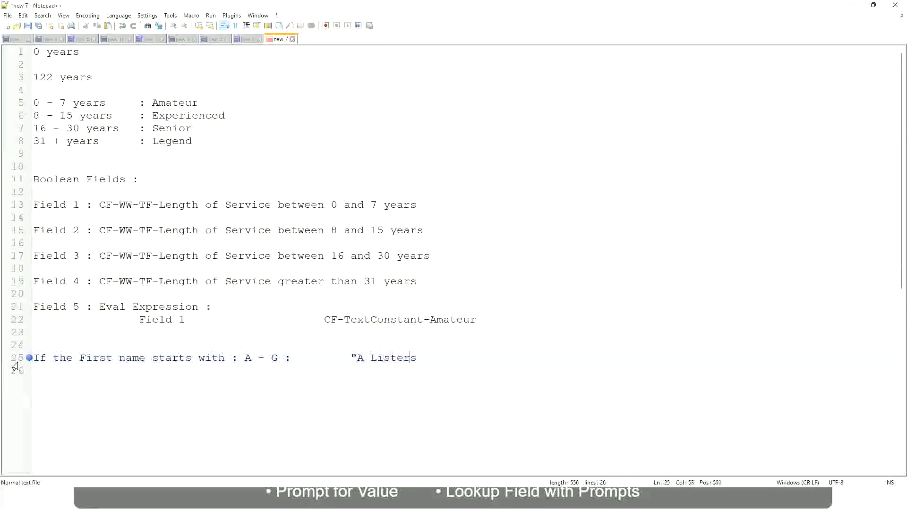
key(Return)
text(")
Add a rule line for the range H - P with the quoted outcome "His Majesty", aligned with the line above
key(Return)
text(H -)
text(P)
key(Tab)
key(Tab)
key(Tab)
key(Tab)
key(Tab)
key(Tab)
key(Tab)
text(:)
key(Tab)
key(Tab)
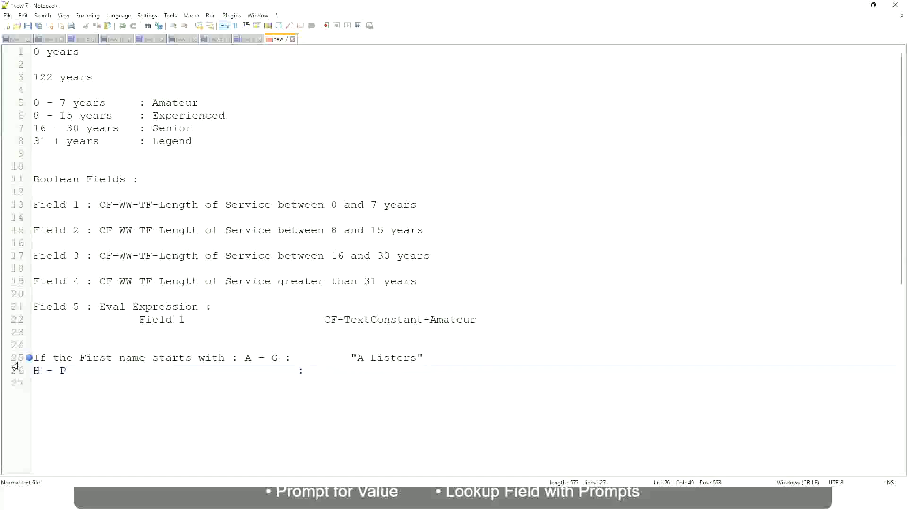
text("His Majesty"")
key(BackSpace)
Add a third rule line for the range L - Z with the quoted outcome "Lords", aligned with the lines above
key(Return)
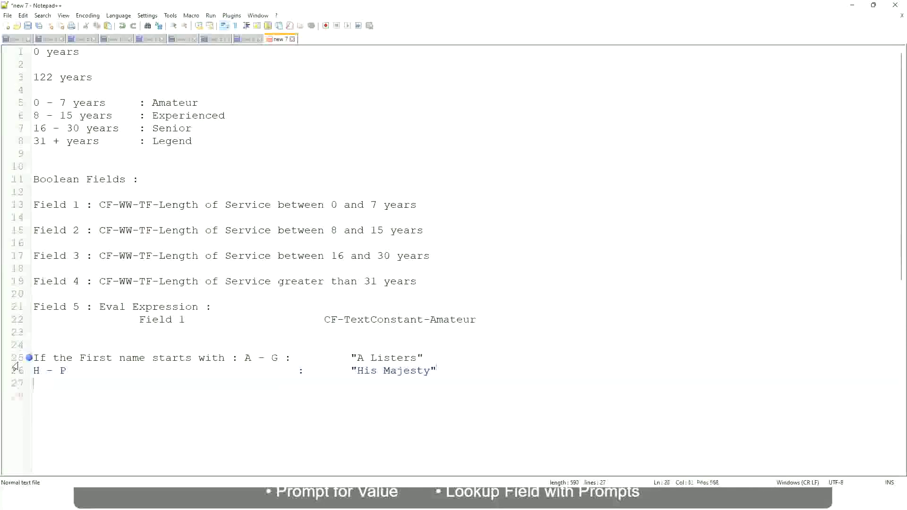
text(L)
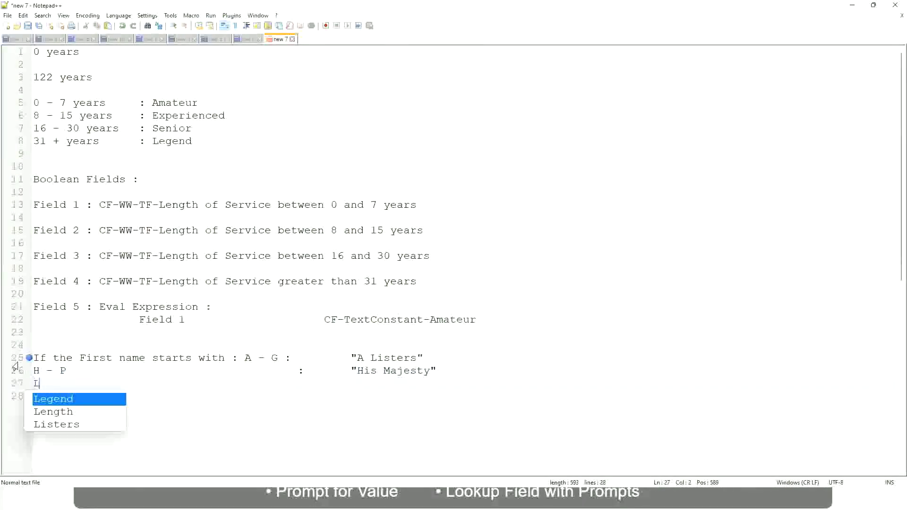
text( - Z)
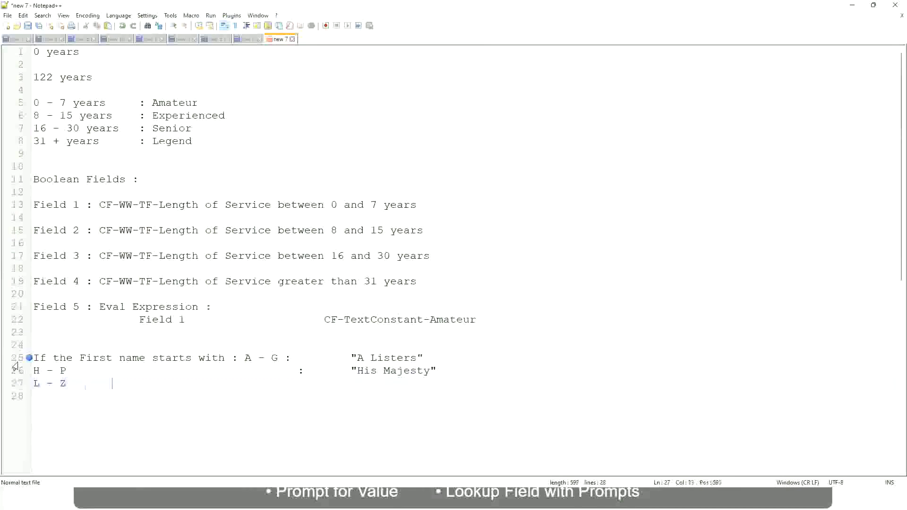
key(Tab)
key(Tab)
key(Tab)
key(Tab)
key(Tab)
key(Tab)
key(Tab)
text(:)
key(Tab)
text("Lords"")
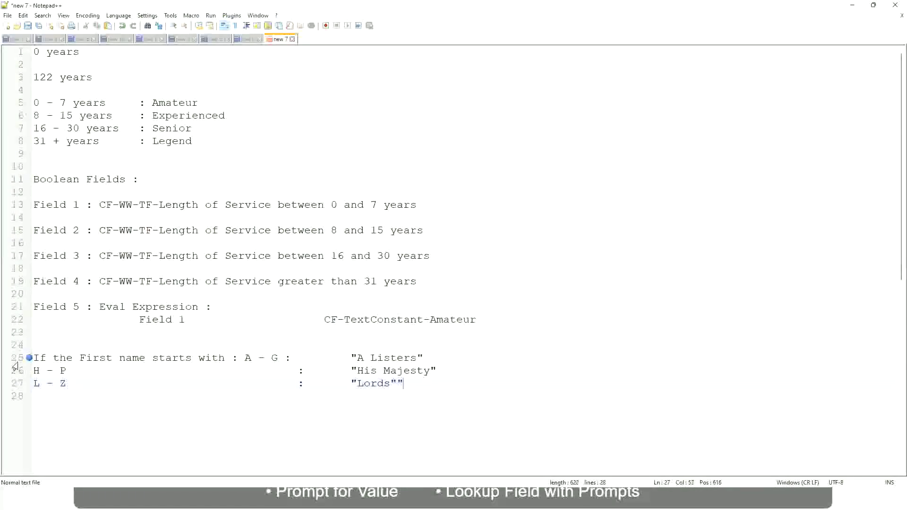
key(BackSpace)
key(End)
Replace the three first-name rule lines with the word "If"
drag(393, 383, 431, 358)
click(373, 358)
click(410, 372)
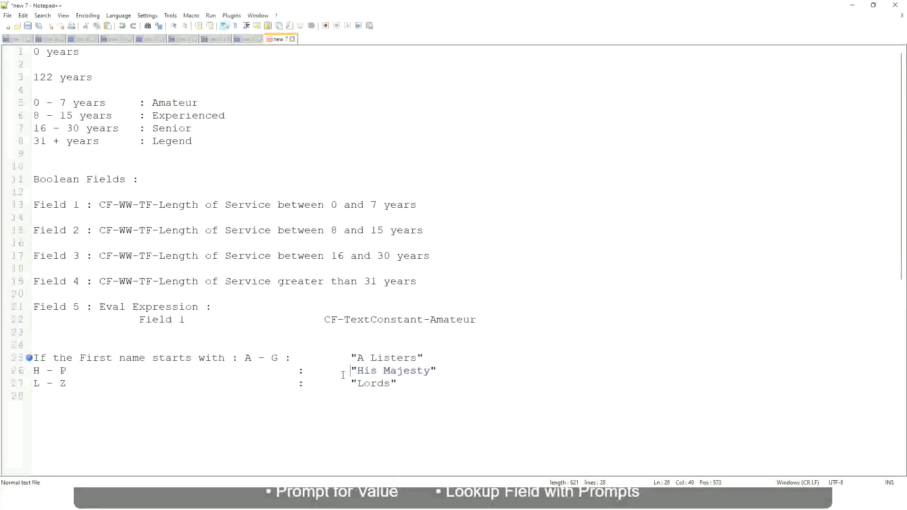
drag(412, 394, 31, 359)
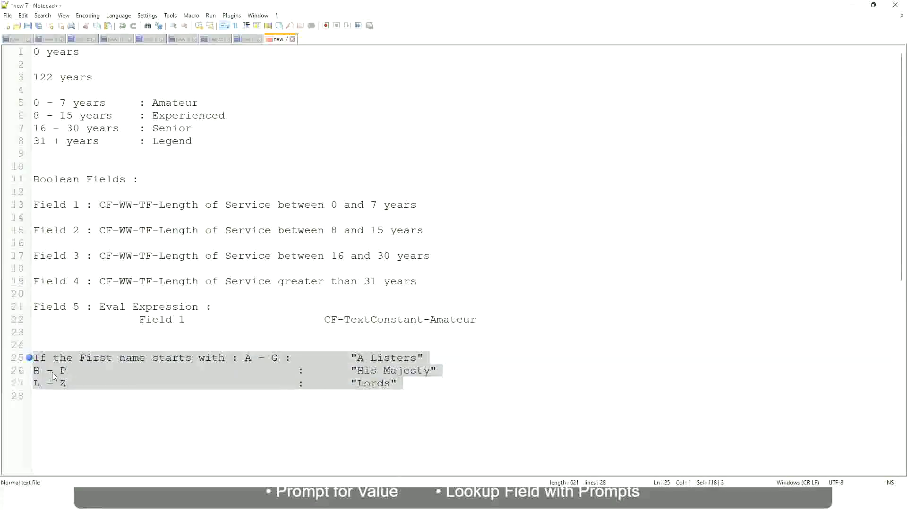
text(If)
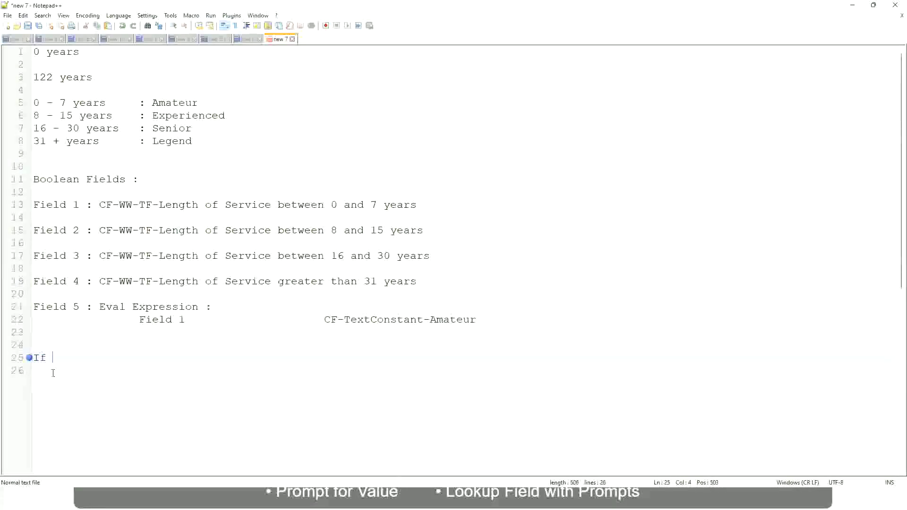
text( Prior E)
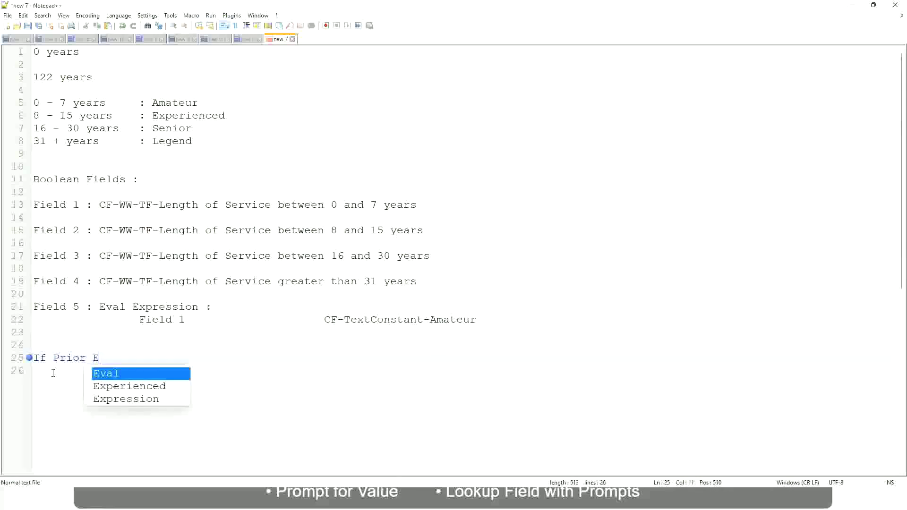
text(xperience)
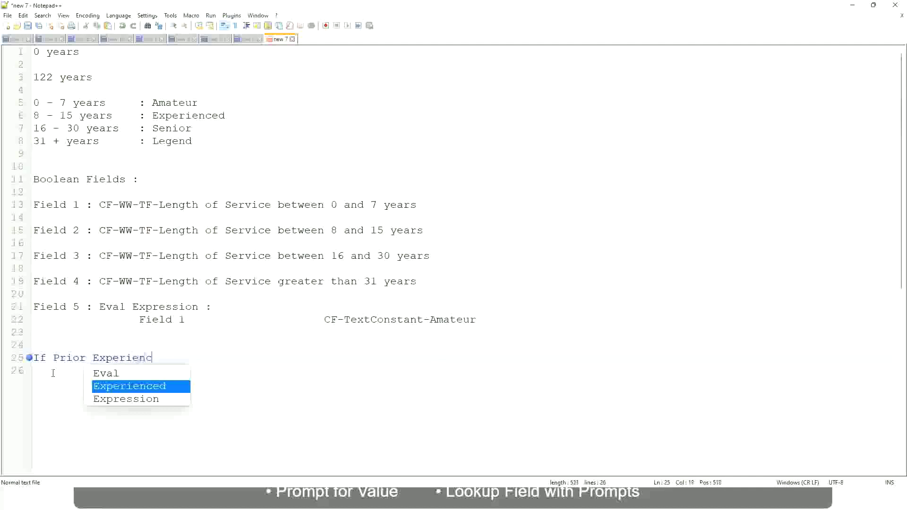
key(BackSpace)
key(BackSpace)
key(BackSpace)
key(BackSpace)
key(BackSpace)
key(BackSpace)
key(BackSpace)
key(BackSpace)
key(BackSpace)
key(BackSpace)
key(BackSpace)
key(BackSpace)
key(BackSpace)
key(BackSpace)
key(BackSpace)
key(BackSpace)
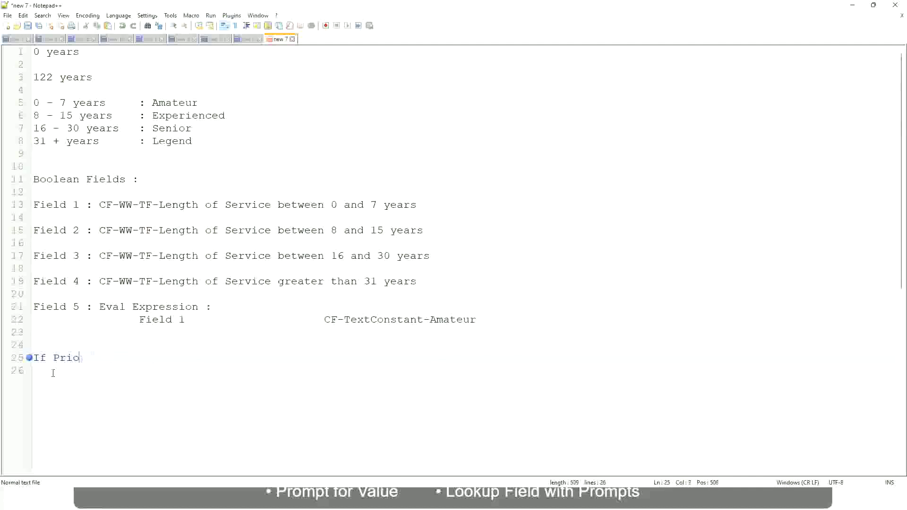
text(Job Profile is )
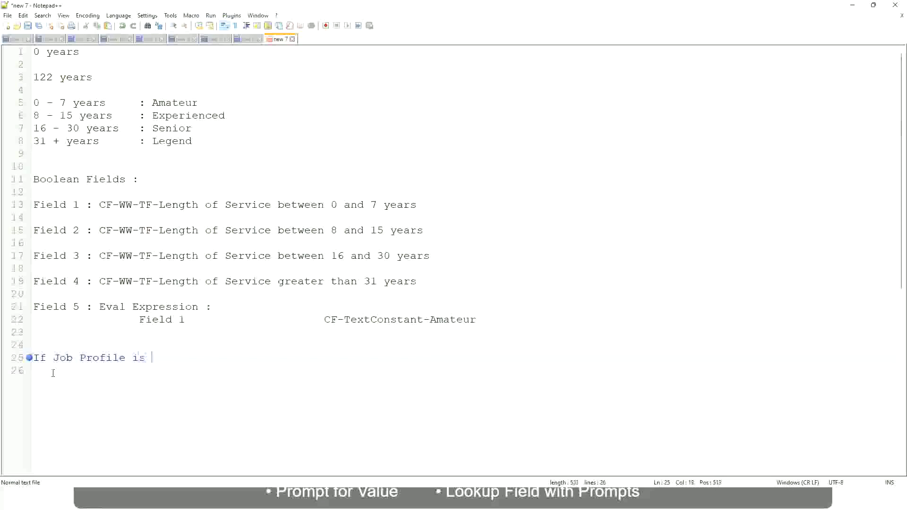
text(: Manager)
key(BackSpace)
key(BackSpace)
key(BackSpace)
key(BackSpace)
key(BackSpace)
key(BackSpace)
key(BackSpace)
key(BackSpace)
key(BackSpace)
key(BackSpace)
key(BackSpace)
key(BackSpace)
key(BackSpace)
key(BackSpace)
key(BackSpace)
key(BackSpace)
key(BackSpace)
key(BackSpace)
key(BackSpace)
key(BackSpace)
Write the rule "If Management Level is Manager or Above" with the outcome "Proposed Allowance Plan : Car Allowance" spaced out on the same line
text(Manage)
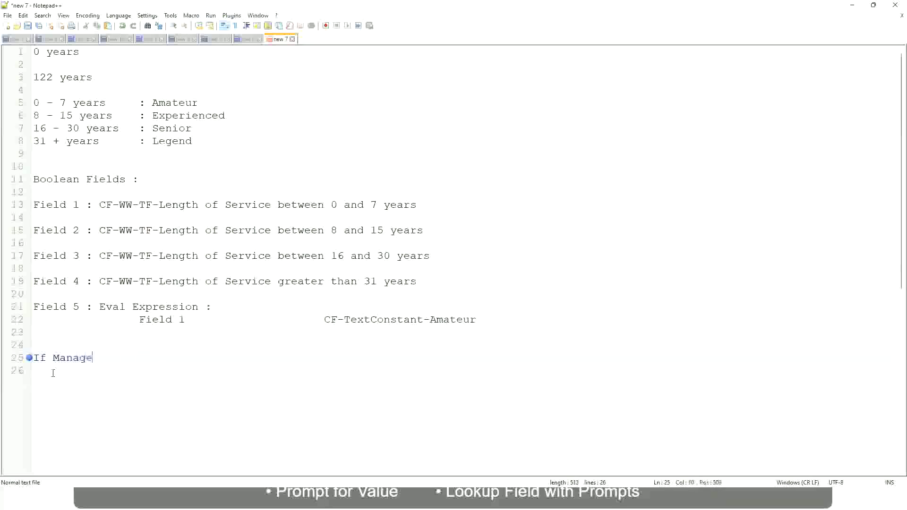
text(ment Level is Manager )
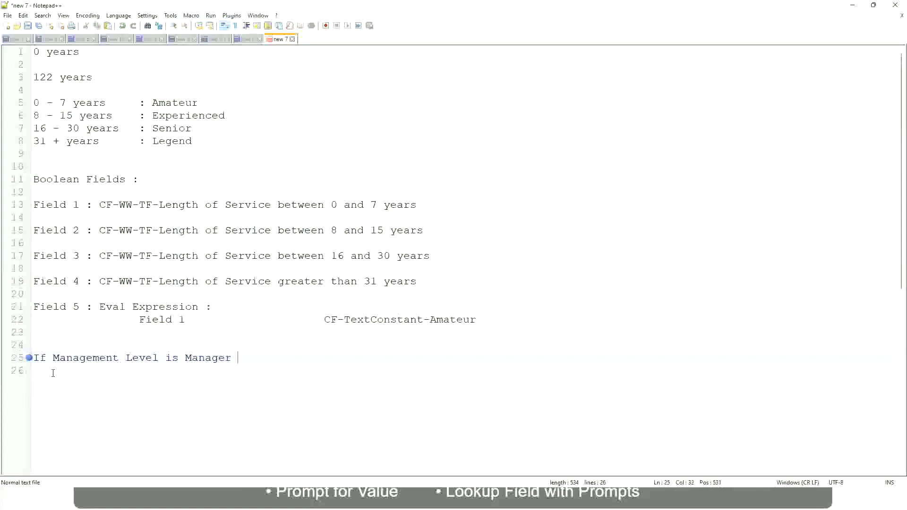
text(or Above)
key(Tab)
key(Tab)
key(Tab)
key(Tab)
text(Proposed)
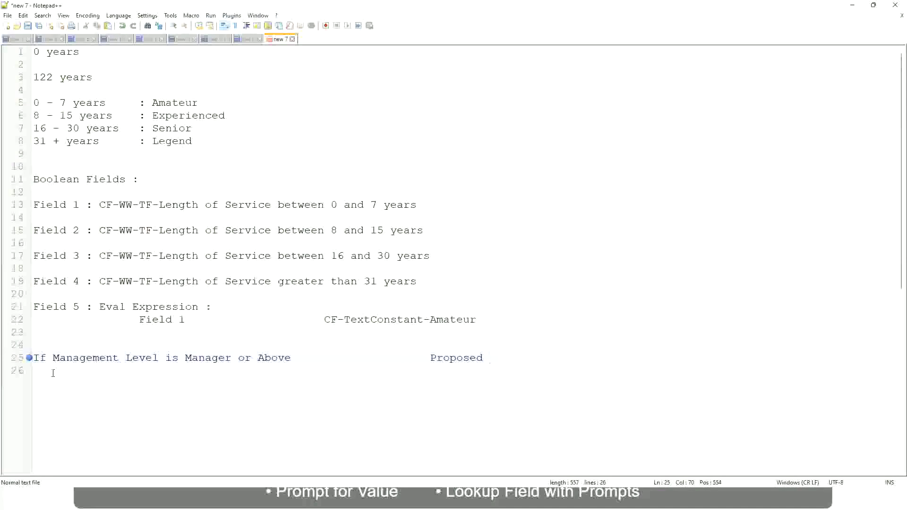
text(Allowance Plan)
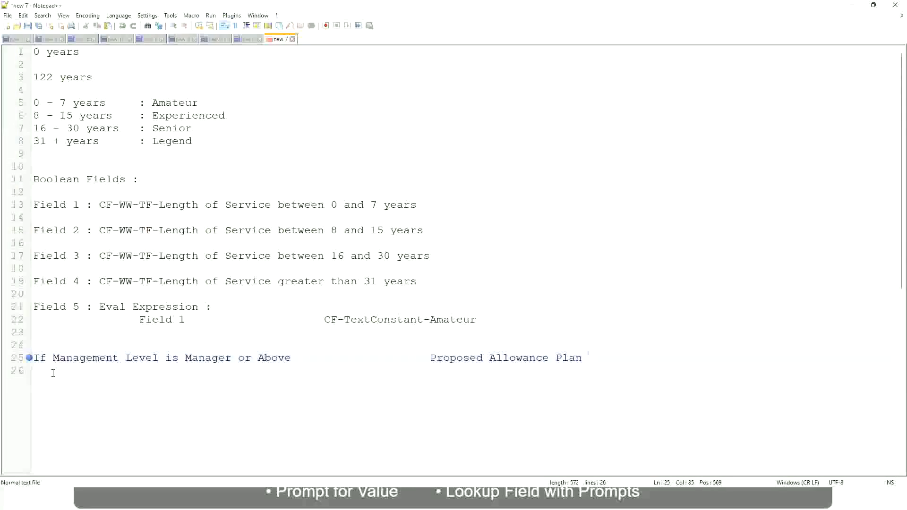
text(: Car Allowance)
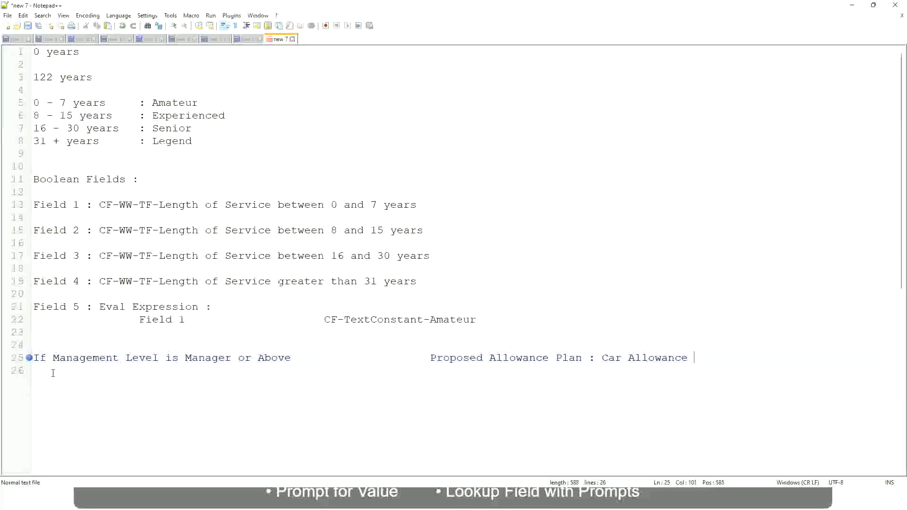
Start a second rule line with "If Management Level is" and remove "or Above" from the Manager rule
key(Return)
text(If Management Level is)
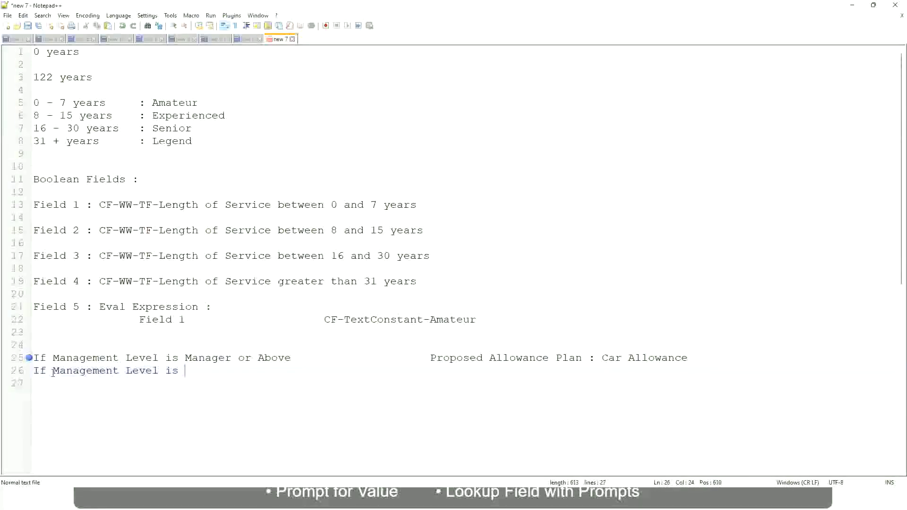
key(Up)
key(Right)
key(Right)
key(Right)
key(Right)
key(Right)
key(Right)
key(Right)
key(shift+Right)
key(shift+Right)
key(shift+Right)
key(shift+Right)
key(shift+Right)
key(shift+Right)
key(shift+Right)
key(shift+Right)
key(shift+Right)
key(Delete)
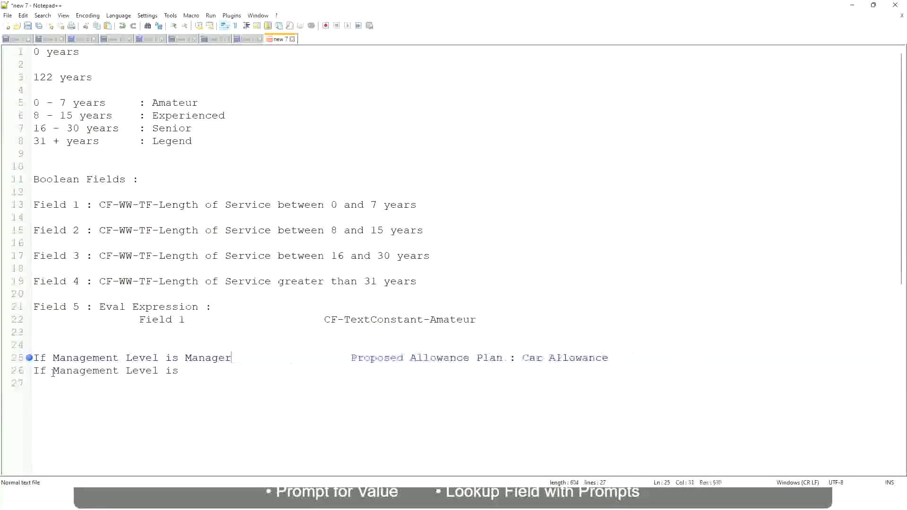
key(Down)
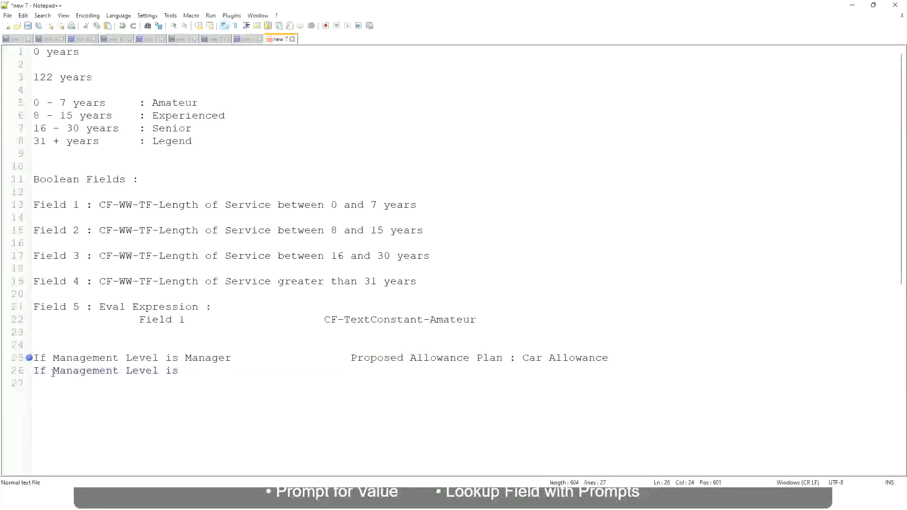
Complete the second rule with the level "Director" and the aligned outcome "Executive Allowance"
text(Director)
key(Tab)
text(Executive )
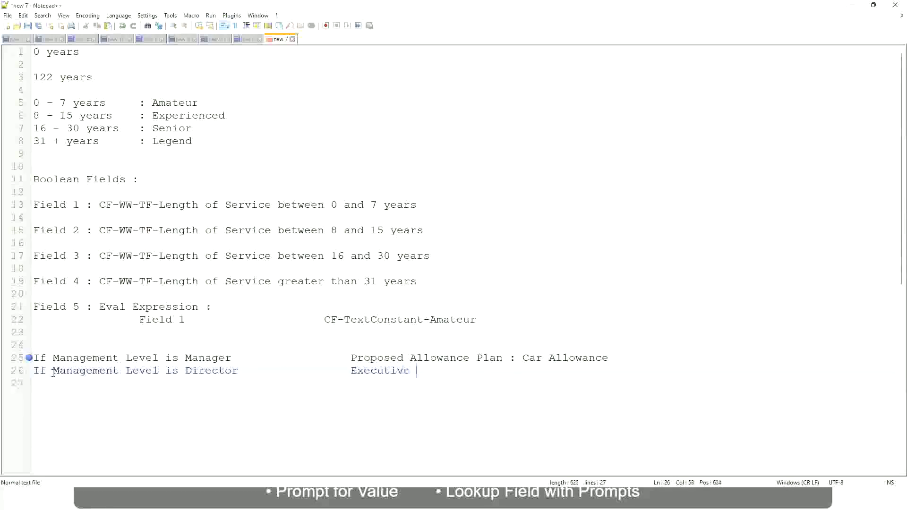
text(Allowance)
Add a third rule line reading "If Management Level is CEO" with the aligned outcome "CEO Allowance"
key(Return)
text(If Management)
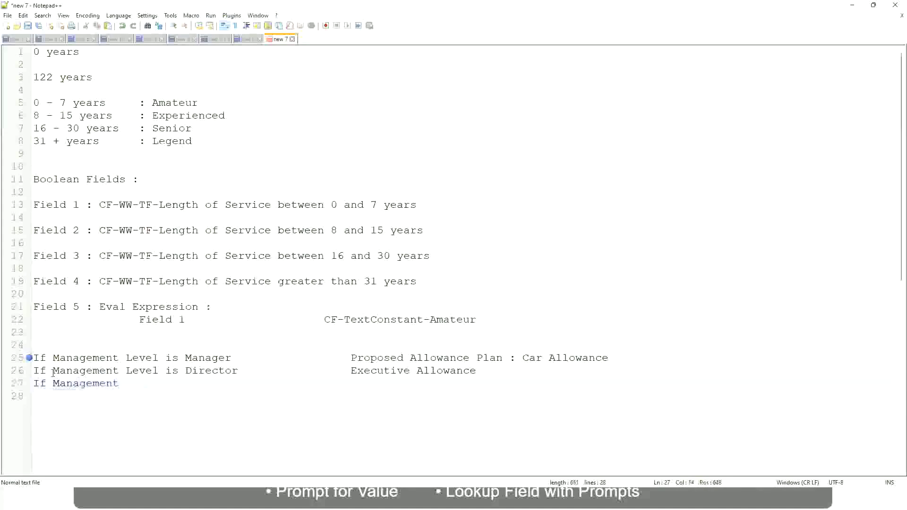
text( Level is)
key(BackSpace)
key(BackSpace)
key(BackSpace)
text(le)
key(BackSpace)
key(BackSpace)
text(Le)
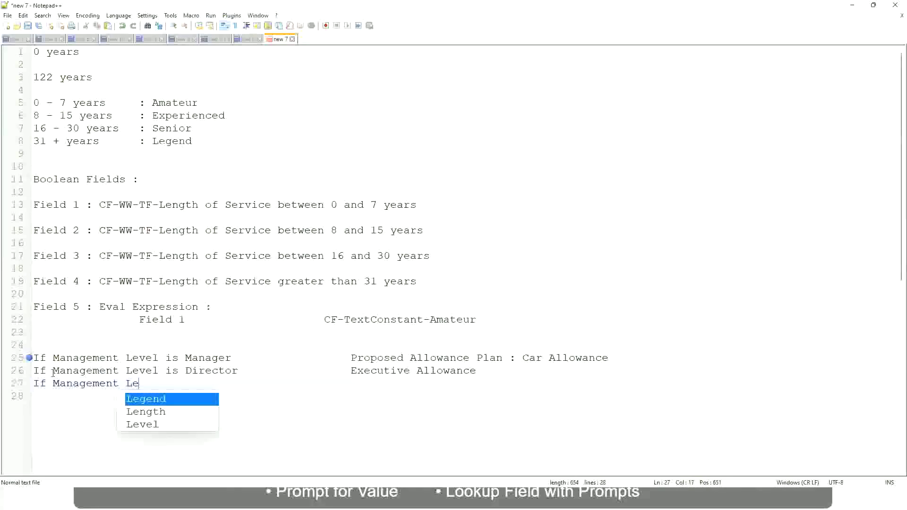
key(Down)
key(Down)
key(Return)
text(is )
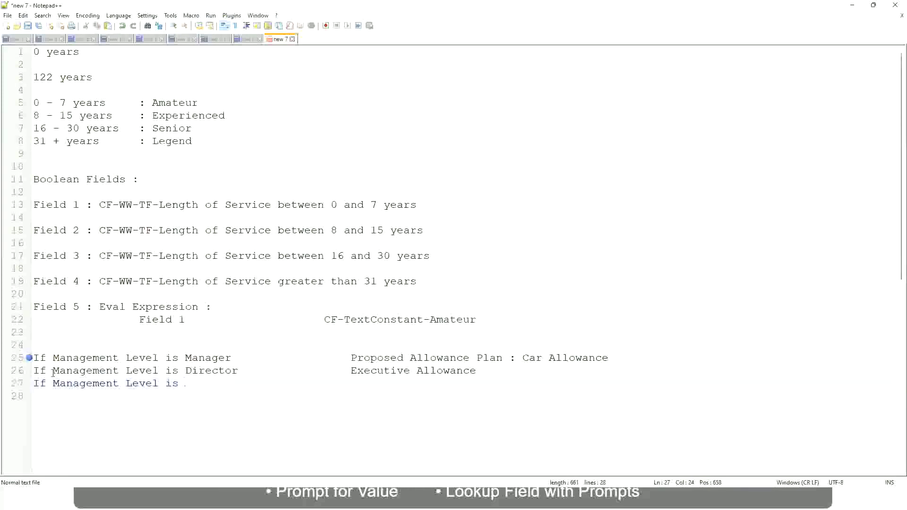
text(CEO)
text(CEO Allowance)
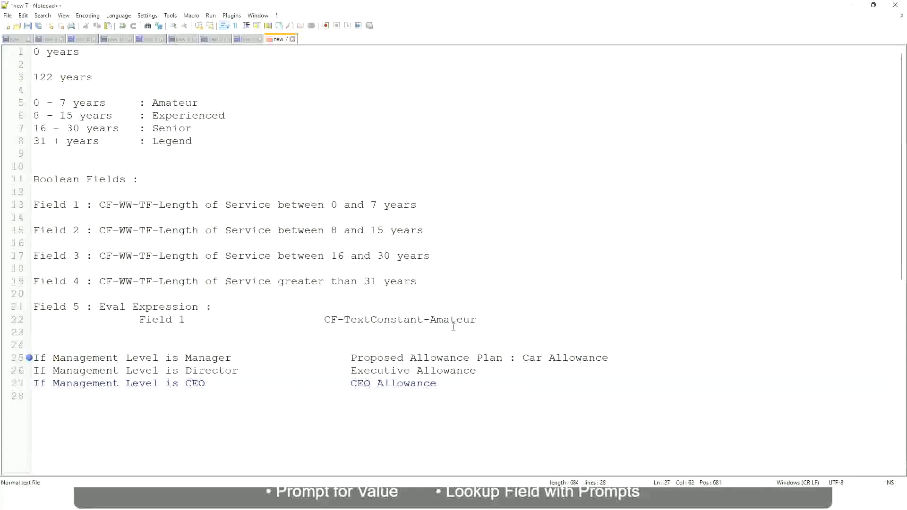
click(523, 358)
drag(522, 358, 609, 355)
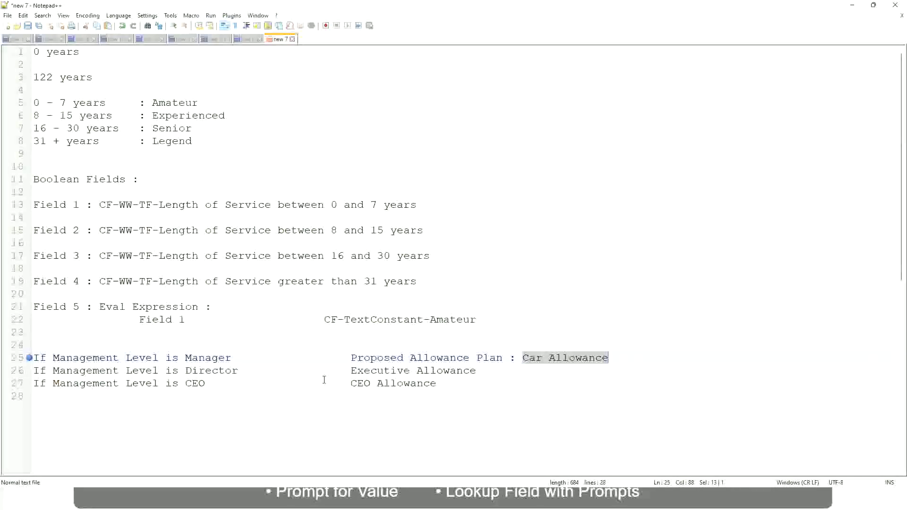
click(424, 359)
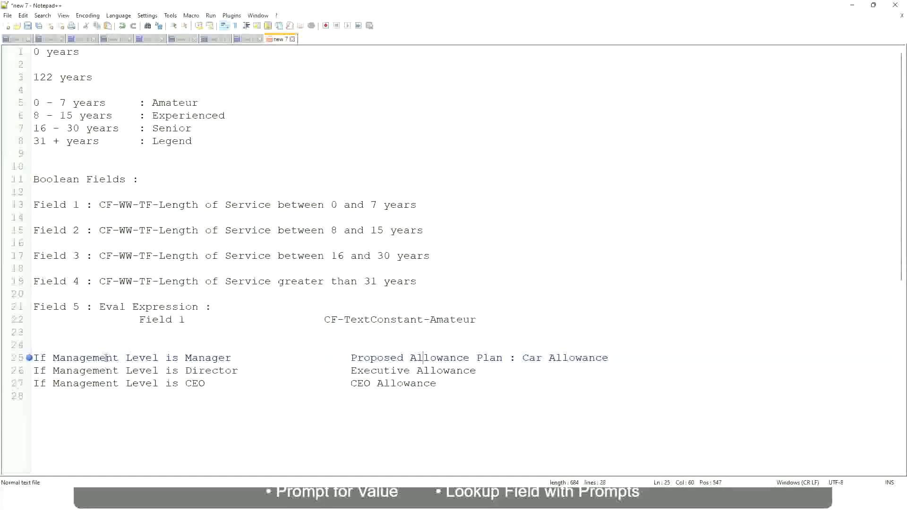
click(184, 358)
Replace the Manager rule's outcome "Proposed Allowance Plan : Car Allowance" with "First Line Manager"
drag(351, 357, 622, 354)
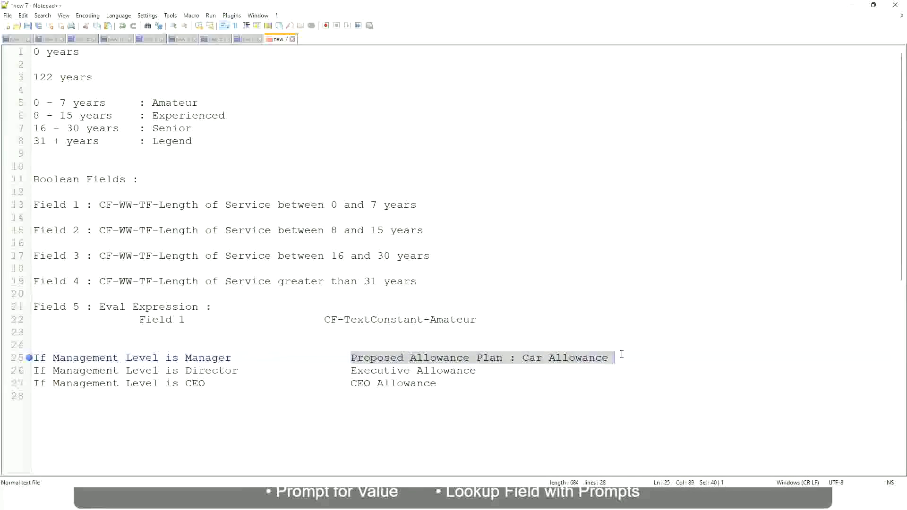
text(Managers)
key(BackSpace)
key(BackSpace)
key(BackSpace)
key(BackSpace)
key(BackSpace)
key(BackSpace)
key(BackSpace)
key(BackSpace)
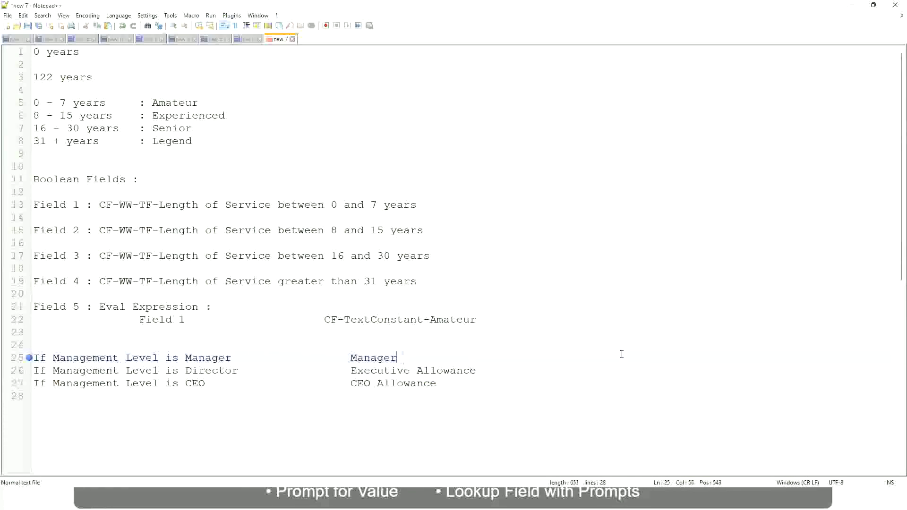
text(First Line Ma)
text(nager)
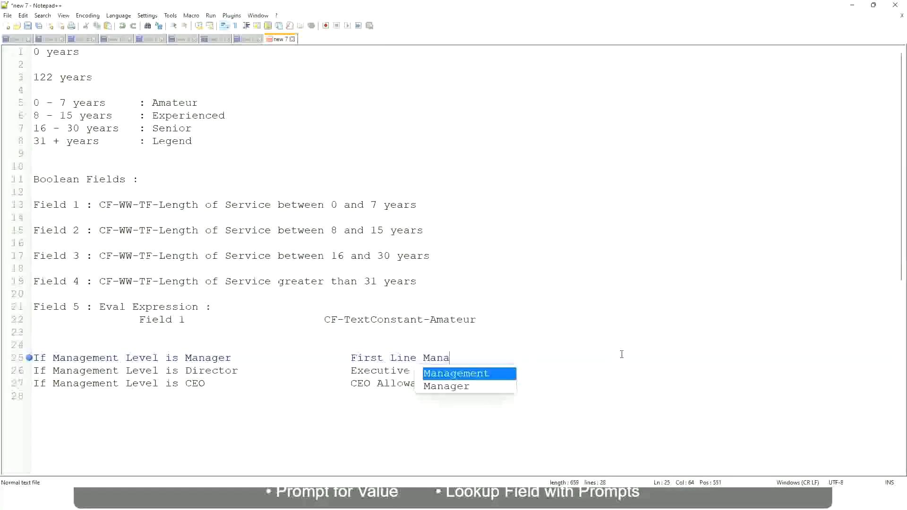
Prefix the Manager rule's outcome with "Name of the" so it reads "Name of the First Line Manager"
key(Left)
key(Left)
key(Left)
key(Left)
key(Left)
key(Left)
key(Left)
key(Left)
key(Left)
key(Left)
key(Left)
key(Left)
key(Left)
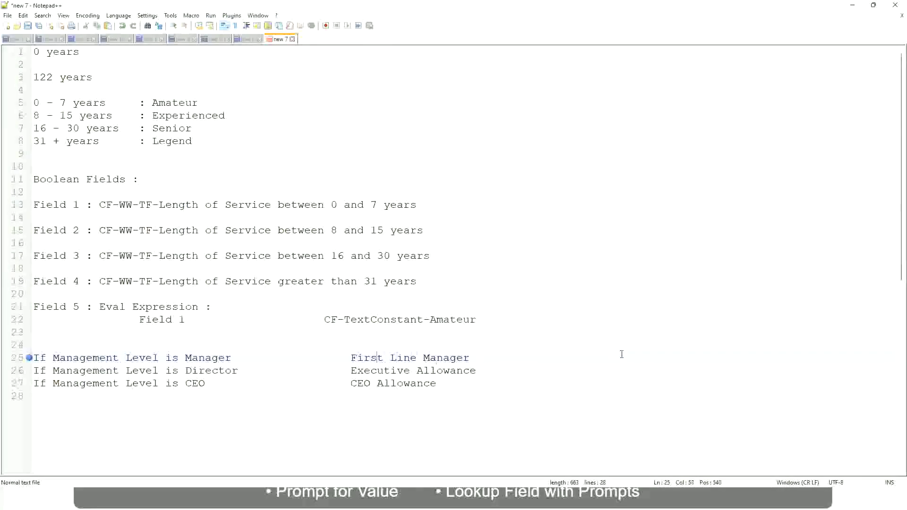
text(Name of the)
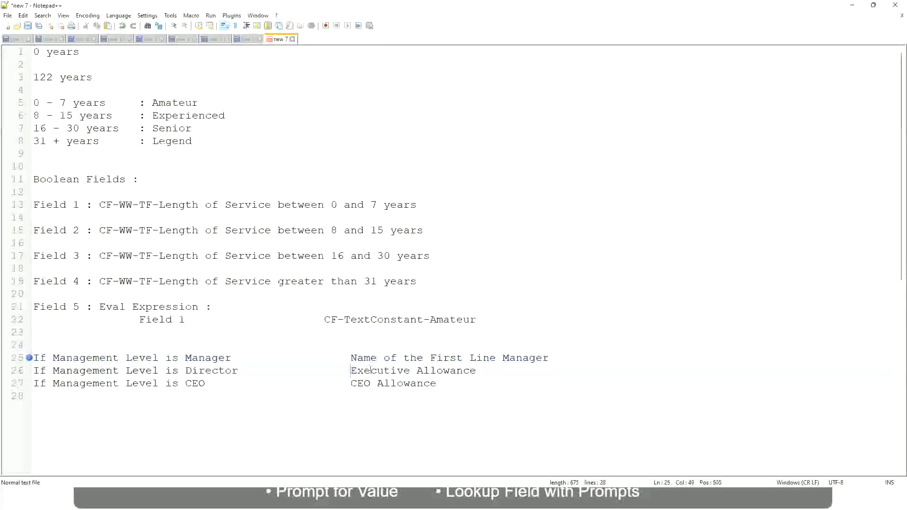
Replace the Director rule's outcome "Executive Allowance" with "Name of"
drag(352, 369, 476, 370)
text(Name )
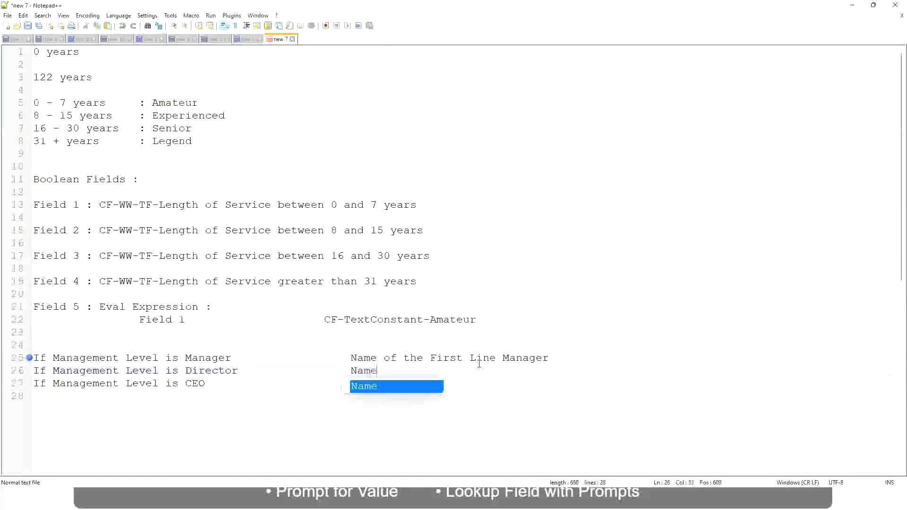
text(of )
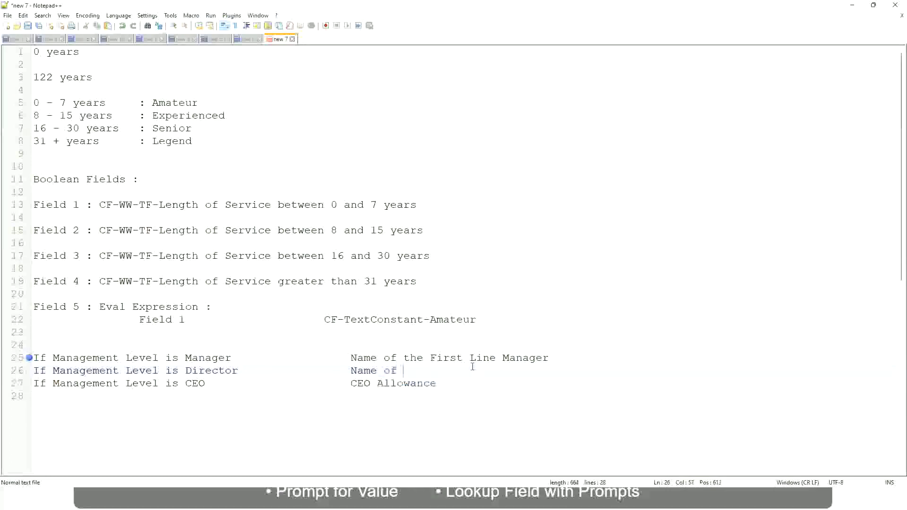
text(First)
key(BackSpace)
key(BackSpace)
key(BackSpace)
key(BackSpace)
key(BackSpace)
key(BackSpace)
Change "First" to "Second" in the Manager rule's outcome and complete the Director rule's outcome as "Name of Manager"
double_click(444, 358)
text(Second)
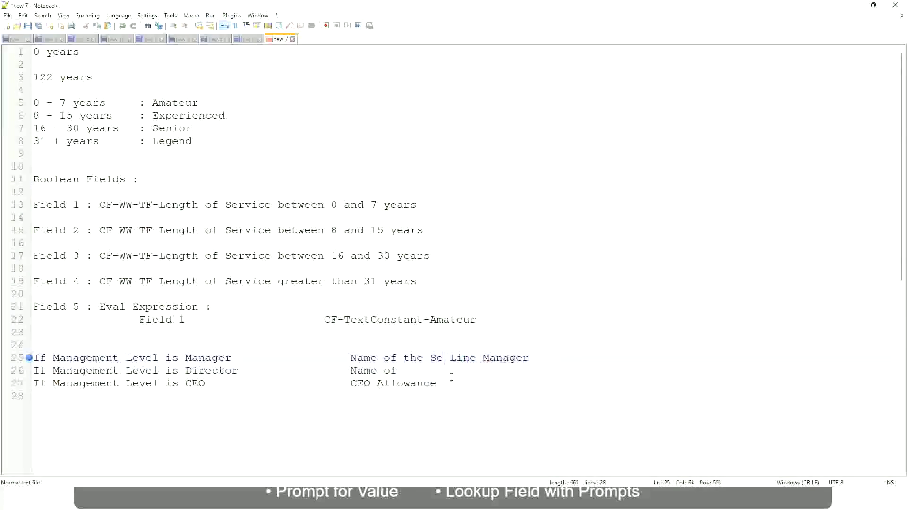
key(BackSpace)
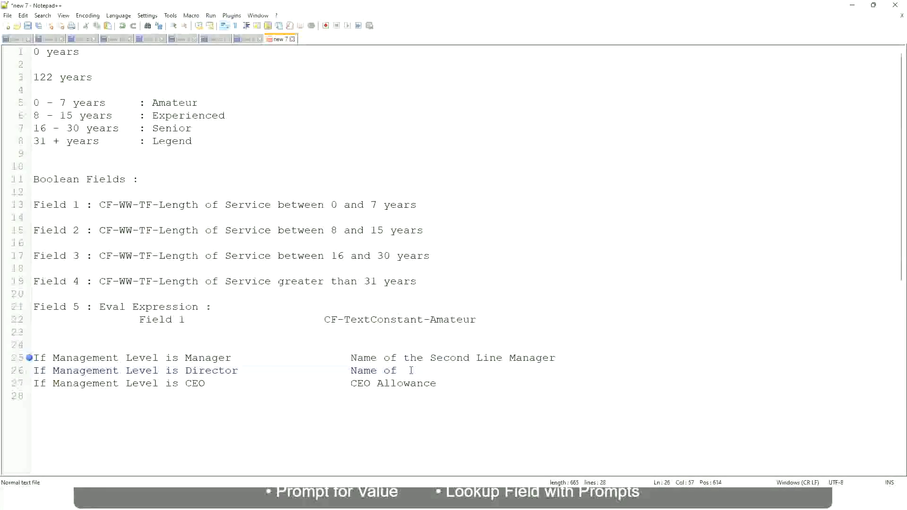
text(Manager)
Replace the CEO rule's outcome "CEO Allowance" with "name of CEO/Himself/Herself"
drag(350, 383, 449, 383)
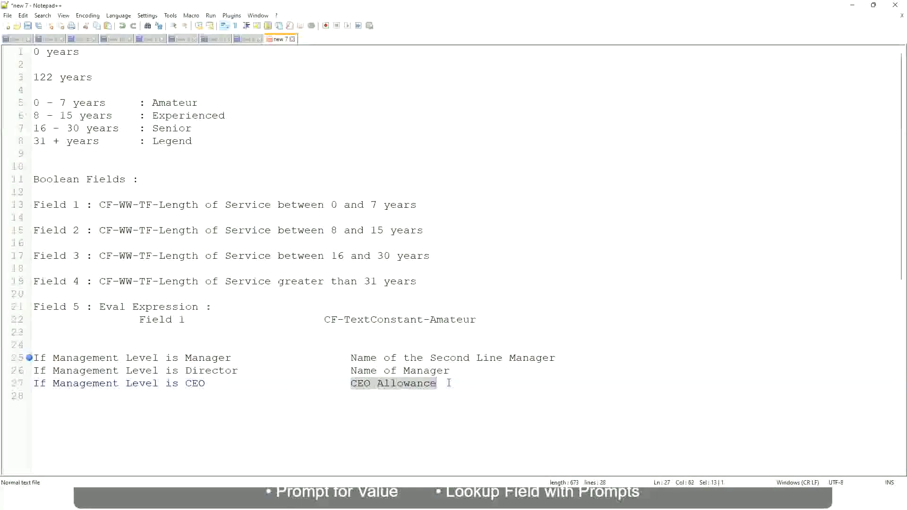
text(name of CEO )
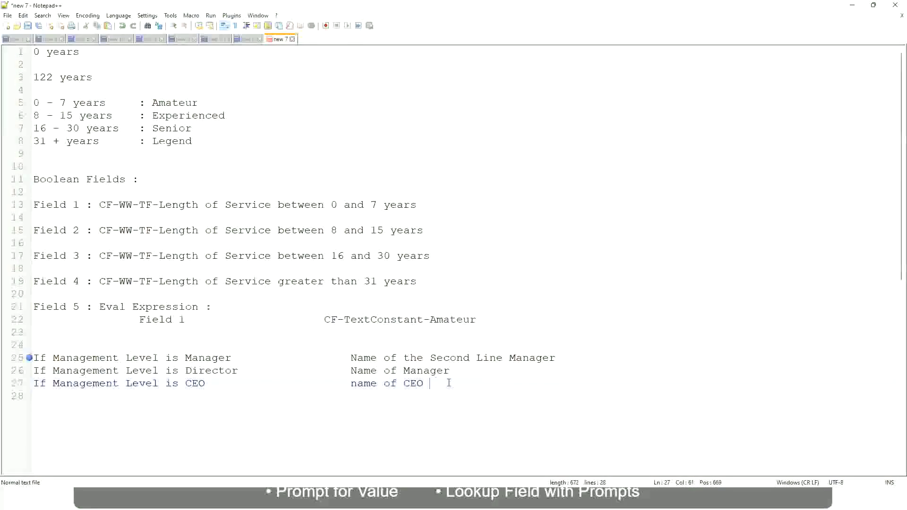
text(/Himself/Herself)
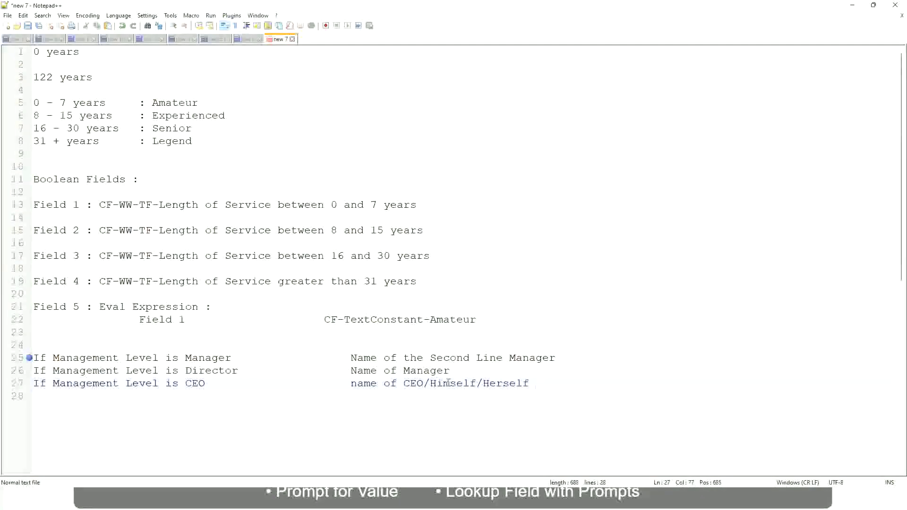
Review the condition and outcome of each of the three management level rules
click(325, 385)
click(101, 359)
click(138, 358)
click(210, 358)
click(223, 370)
click(450, 370)
click(204, 372)
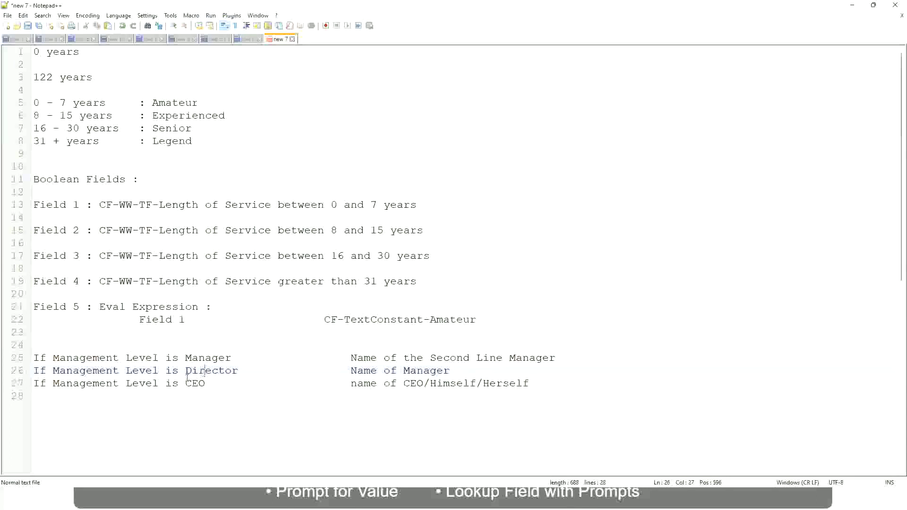
click(196, 383)
click(424, 383)
click(531, 383)
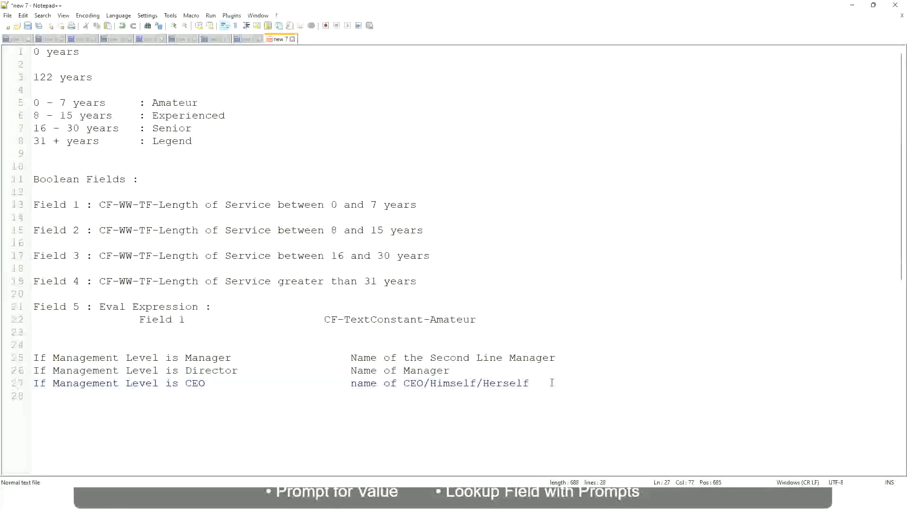
drag(538, 383, 32, 357)
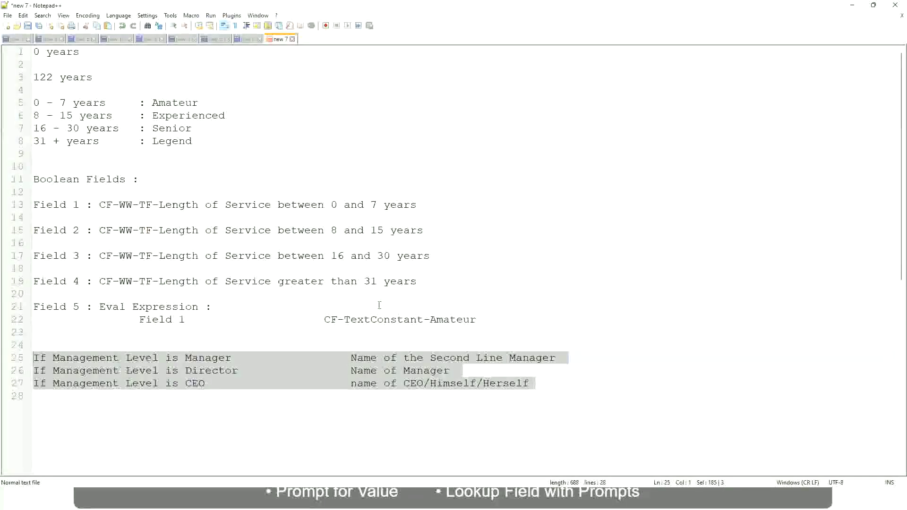
Examine the Manager rule's outcome, "Name of the Second Line Manager", against its condition
click(384, 358)
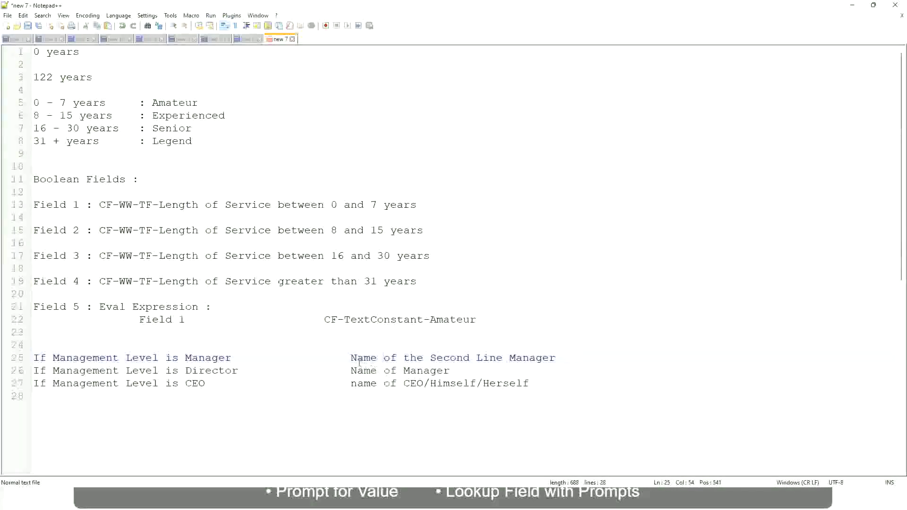
drag(350, 357, 556, 357)
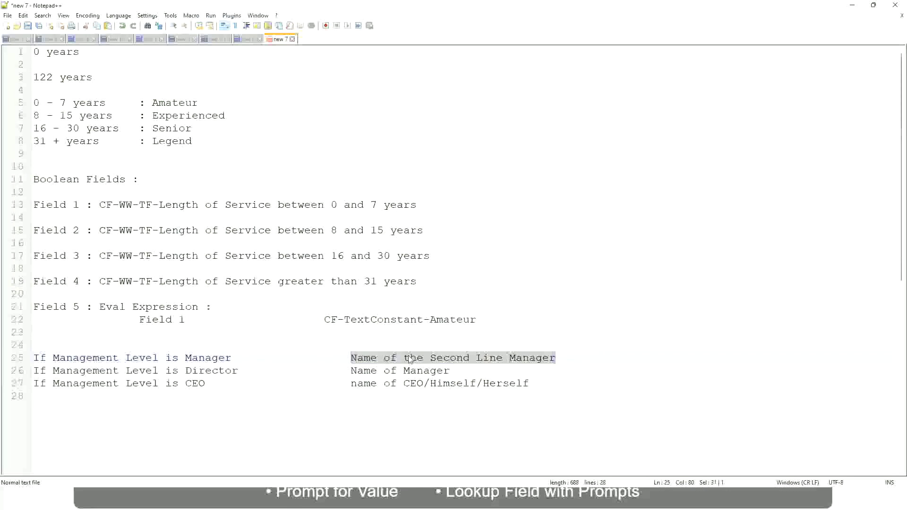
click(424, 362)
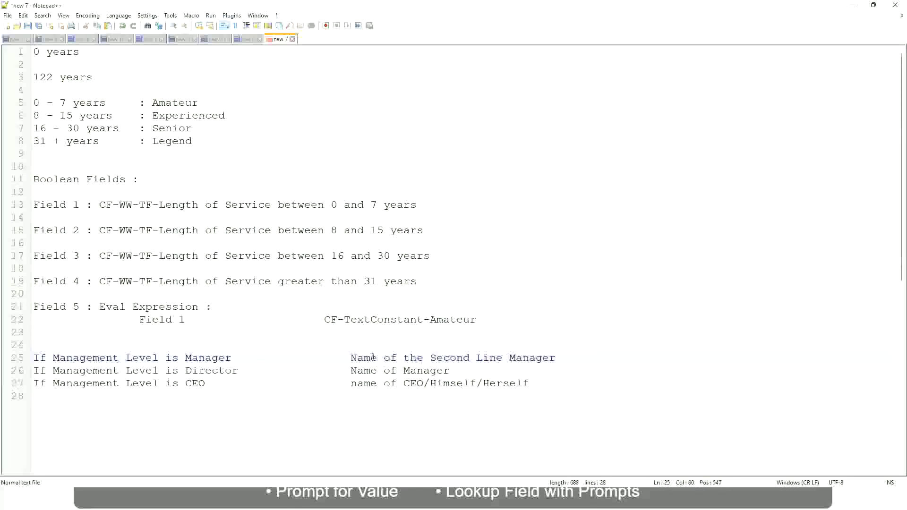
drag(351, 357, 558, 358)
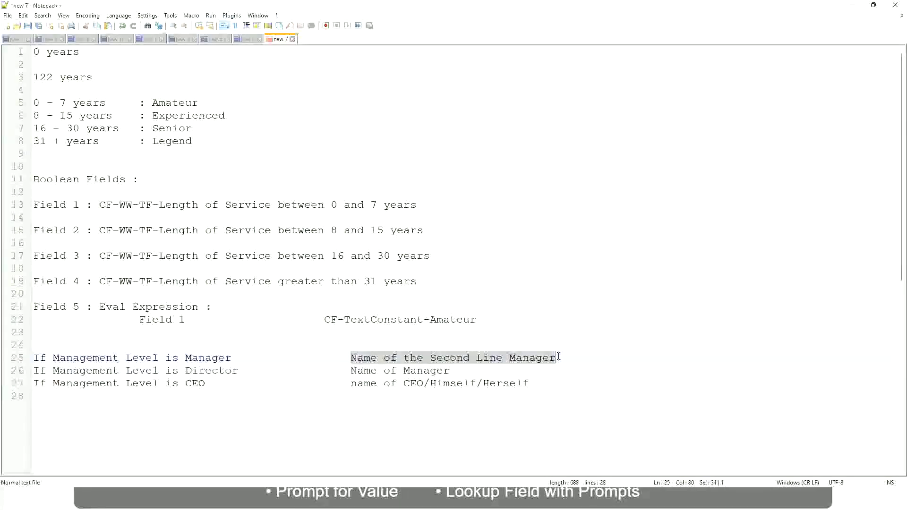
click(464, 360)
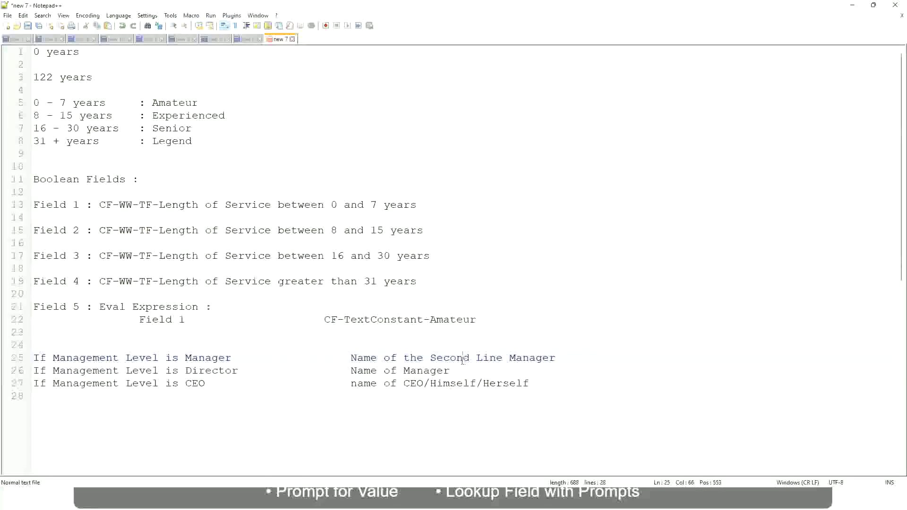
click(236, 357)
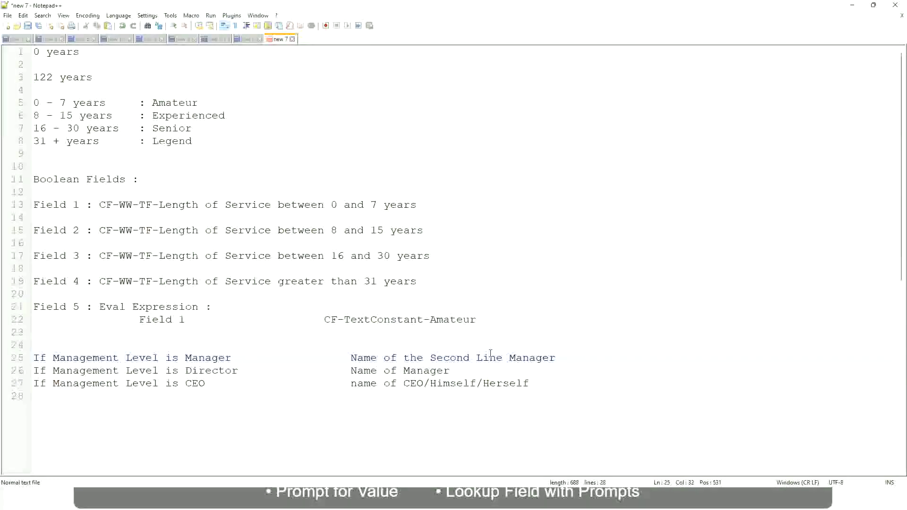
click(465, 356)
drag(496, 357, 502, 357)
click(570, 355)
click(535, 357)
Compare the fixed experience band labels Amateur, Experienced, Senior and Legend with the outcomes of the management level rules
double_click(176, 103)
double_click(183, 115)
double_click(174, 128)
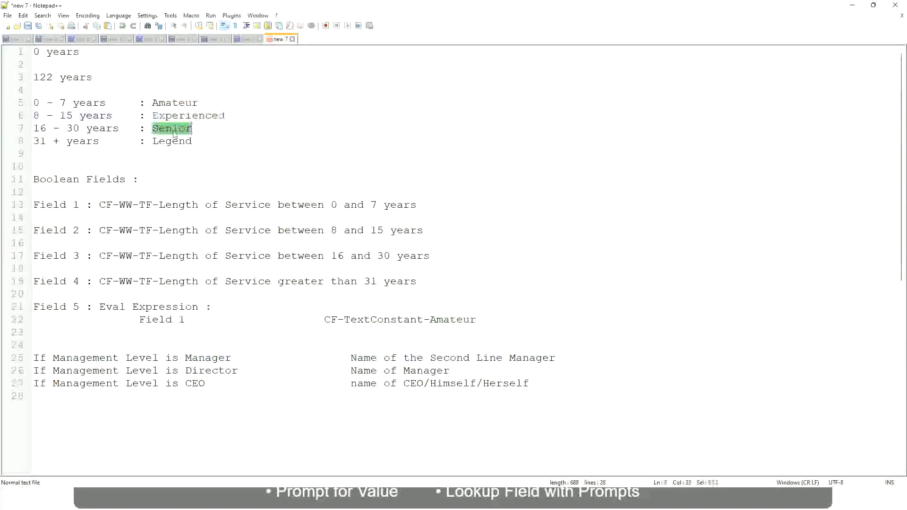
click(172, 141)
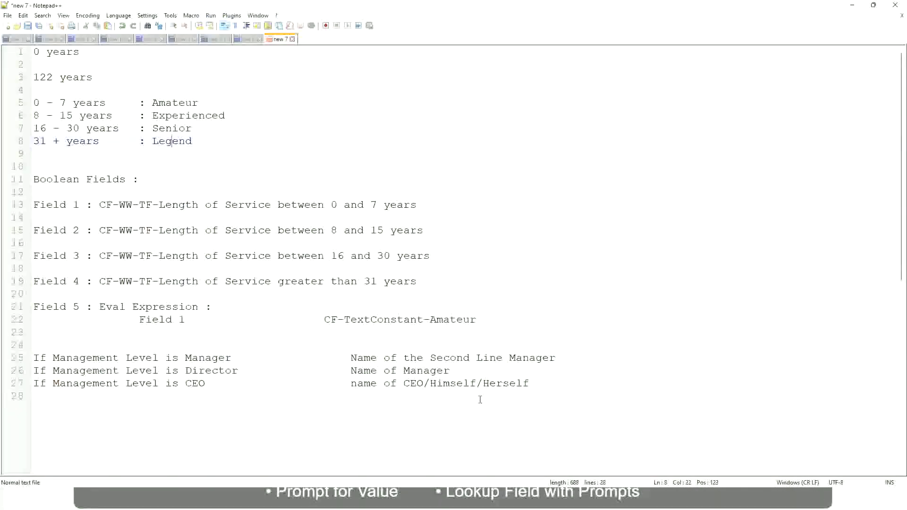
click(463, 383)
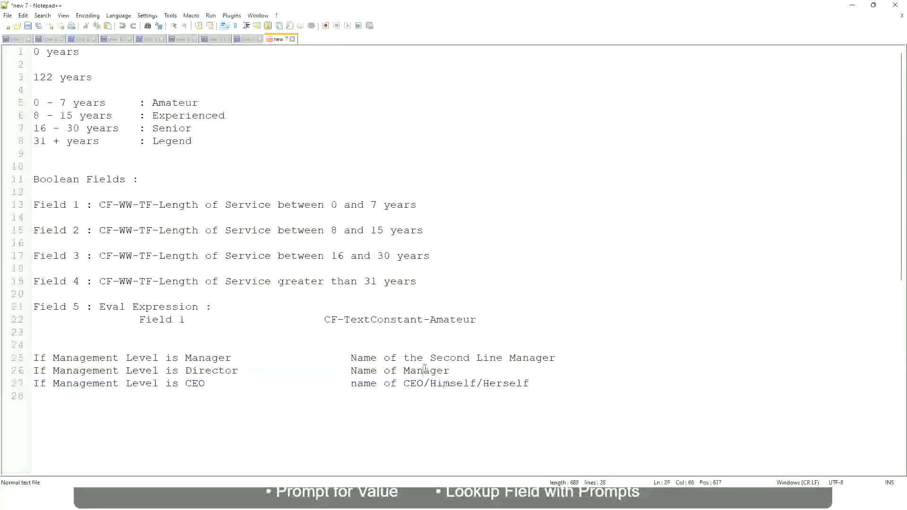
click(436, 358)
click(246, 376)
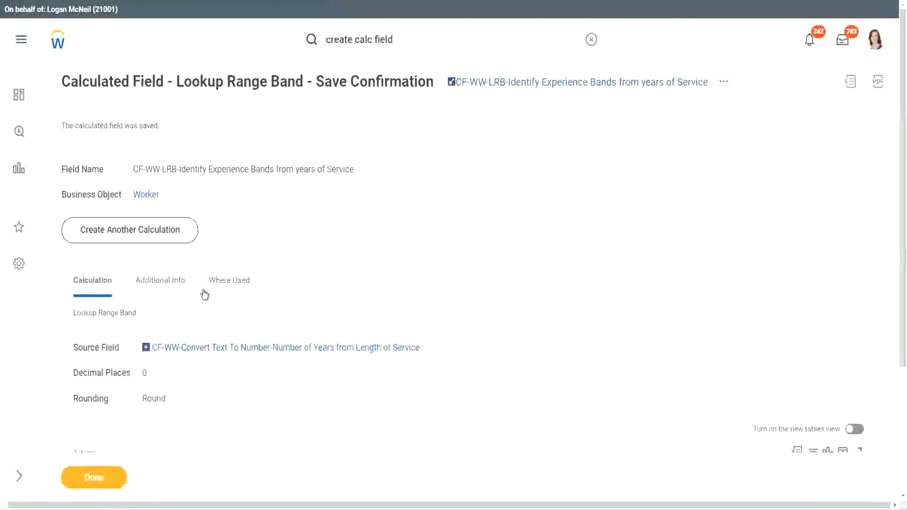
Switch to Workday and close the save confirmation of the calculated field CF-WW-LRB-Identify Experience Bands from years of Service
scroll(336, 165, down, 4)
scroll(353, 184, up, 4)
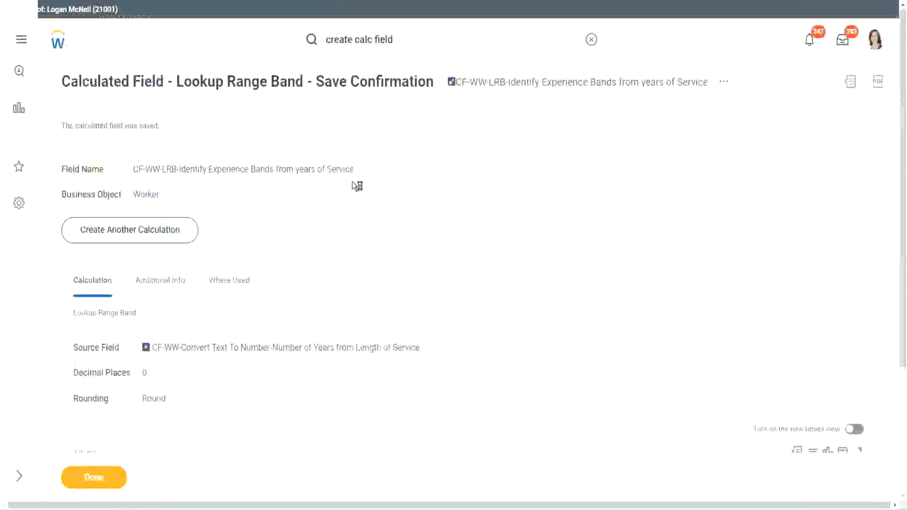
right_click(533, 85)
click(561, 140)
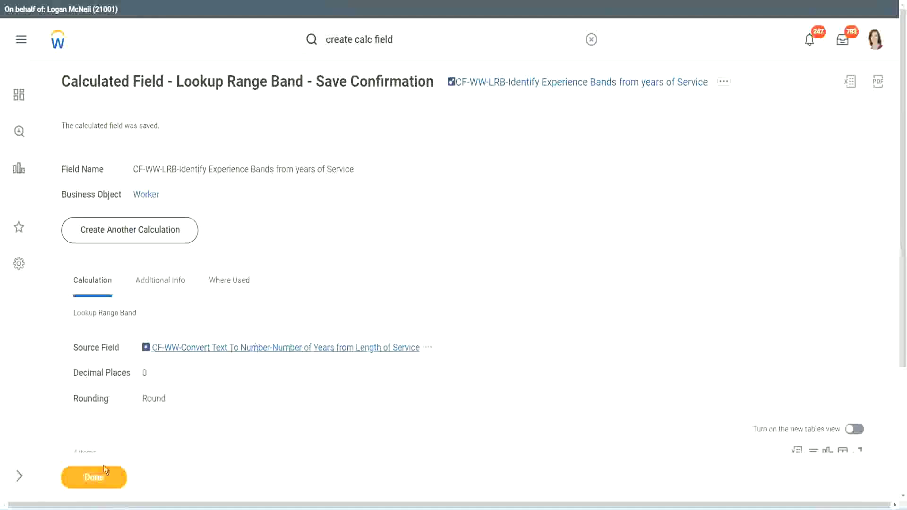
click(86, 480)
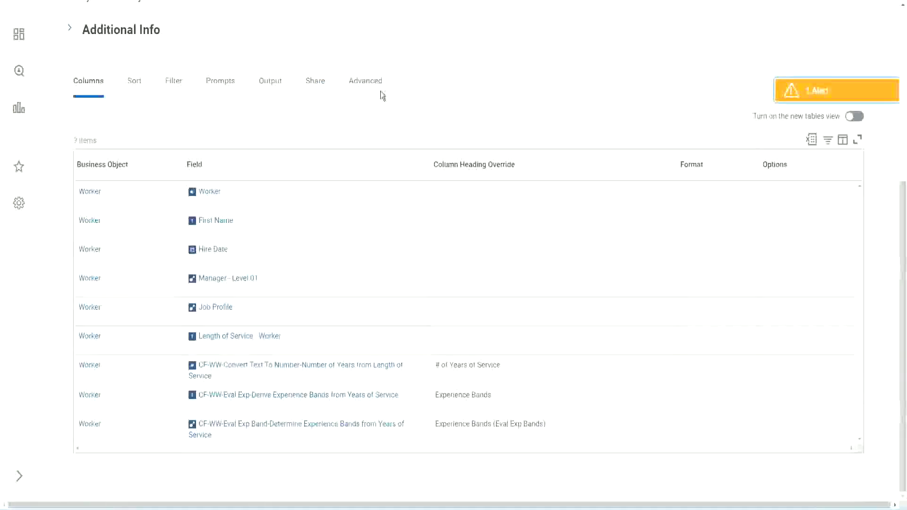
Open the custom report WW Employee Details for editing
scroll(392, 124, up, 5)
scroll(391, 111, up, 2)
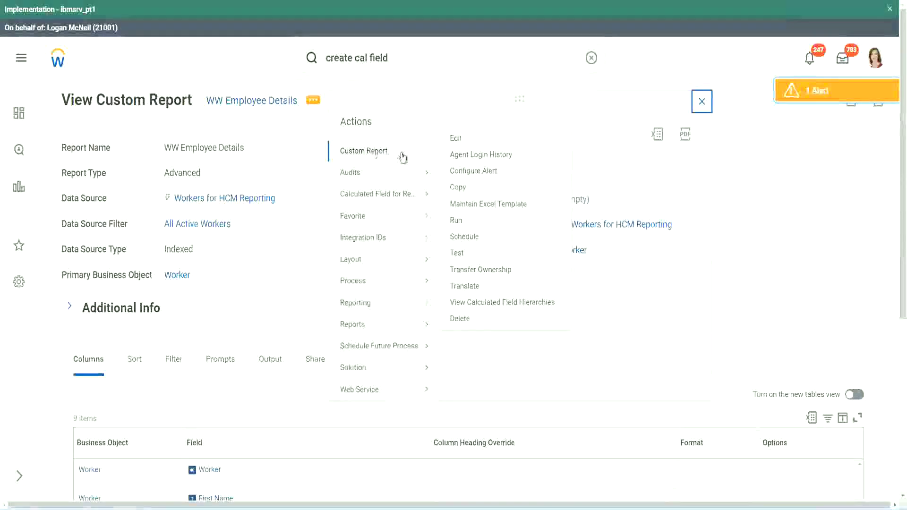
click(462, 140)
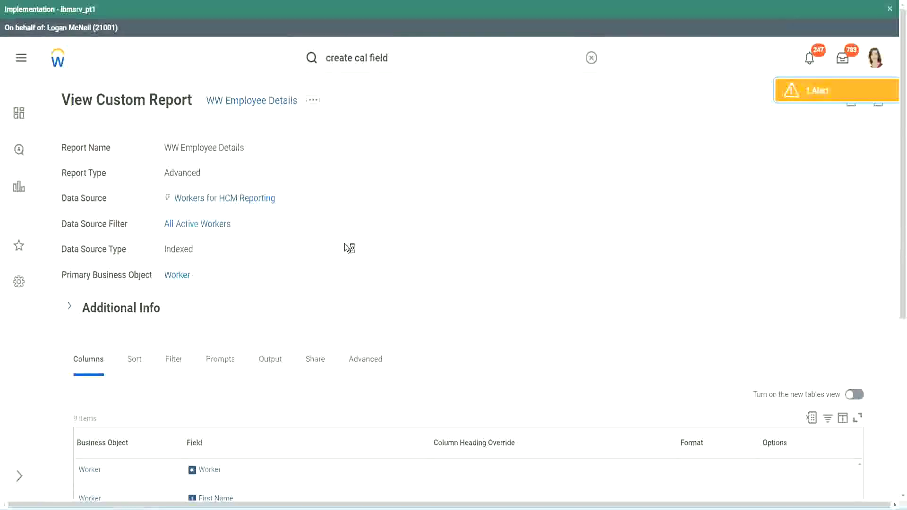
Add a Worker column after the last report column with the field CF-WW-LRB-Identify Experience Bands from years of Service
scroll(344, 245, down, 5)
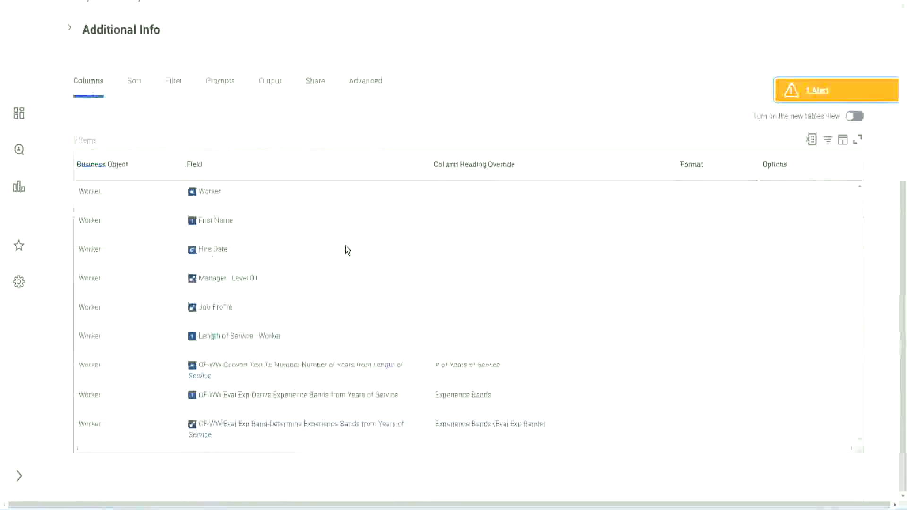
scroll(341, 265, down, 7)
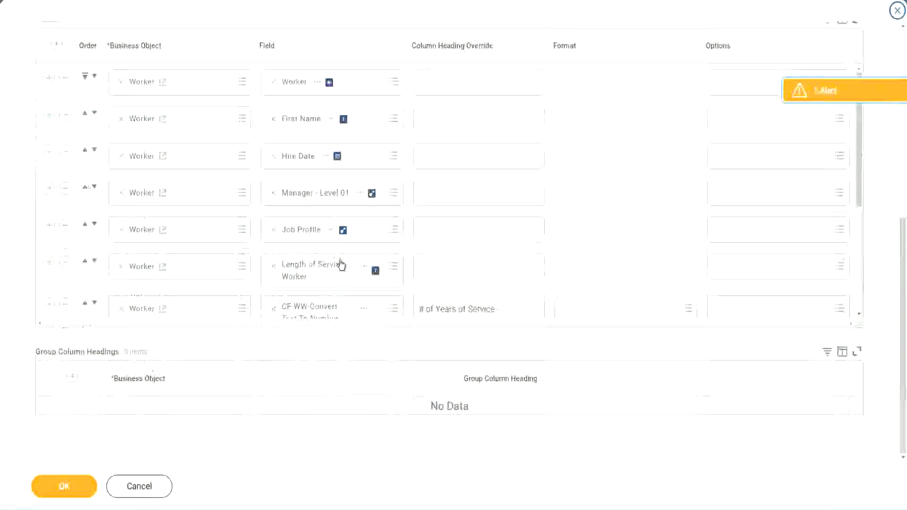
scroll(208, 274, down, 4)
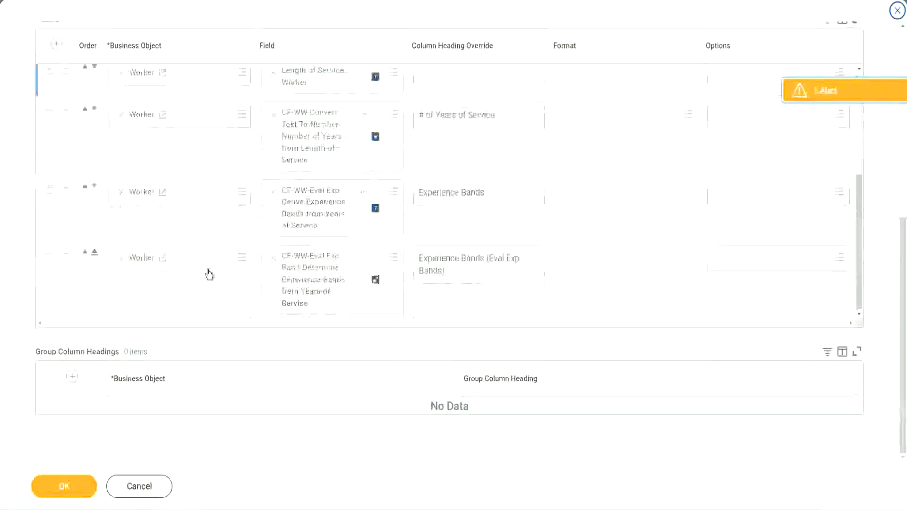
click(49, 253)
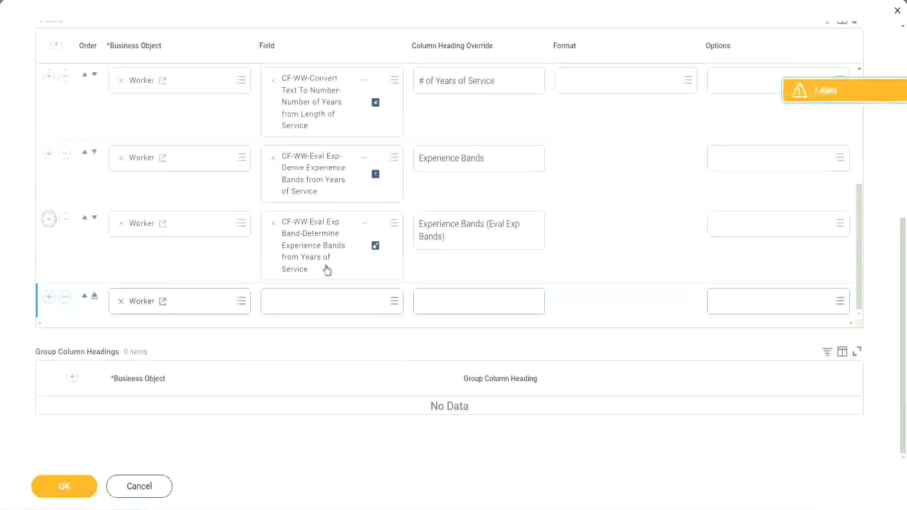
click(308, 301)
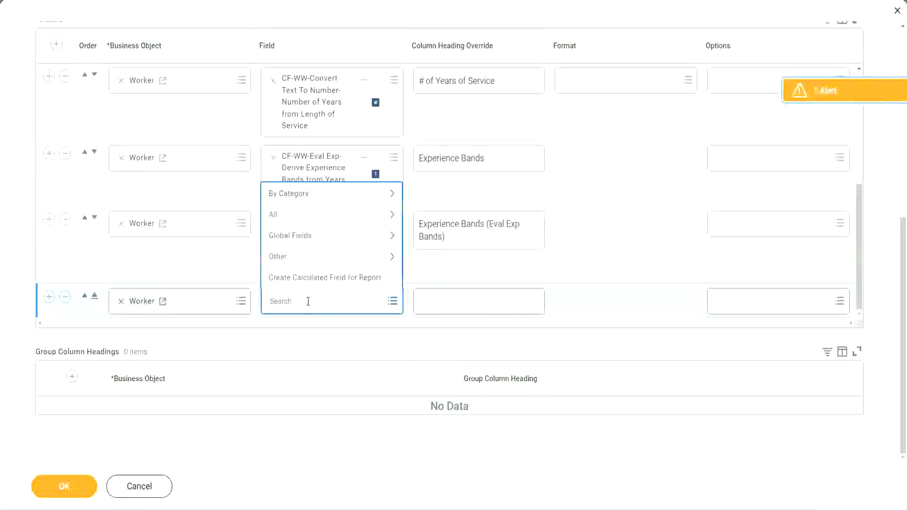
text(Experience Bands from years of Service)
key(Return)
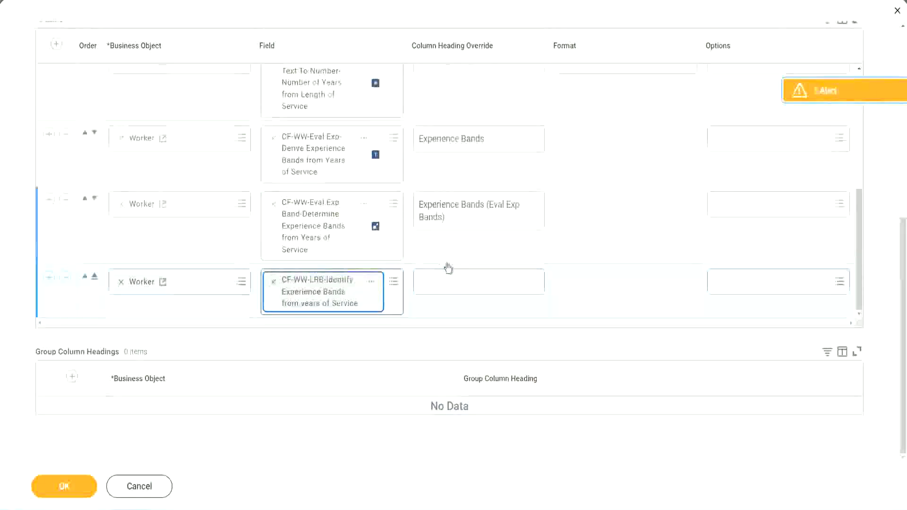
Set the column heading override of the CF-WW-LRB-Identify Experience Bands from years of Service column to Experience Bands (LRB)
click(452, 277)
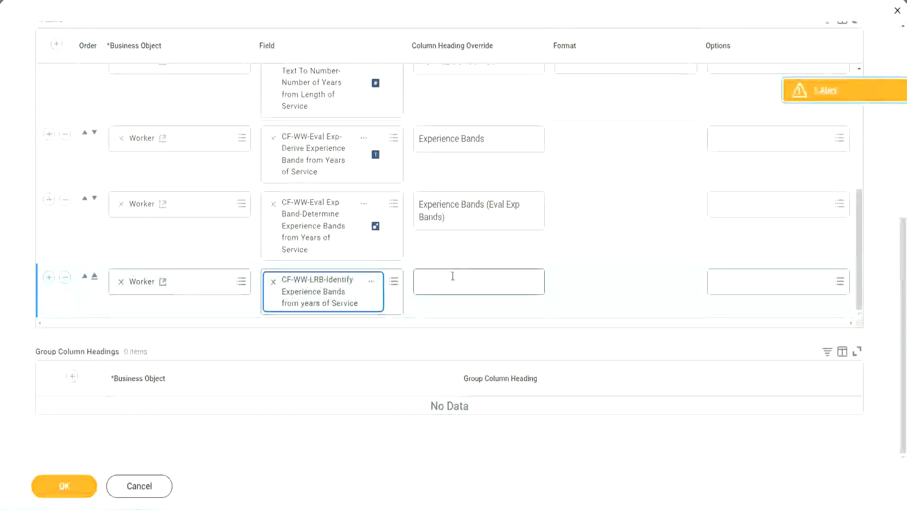
text(Ex)
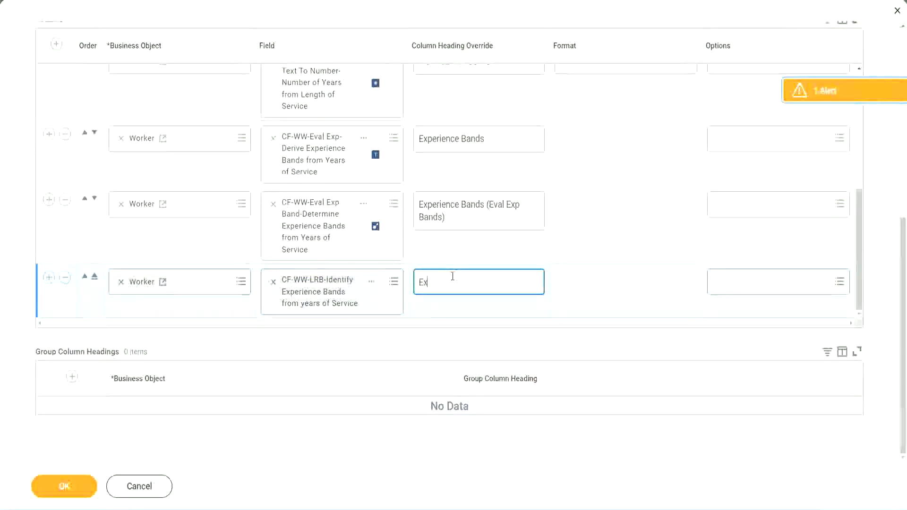
text(perienc)
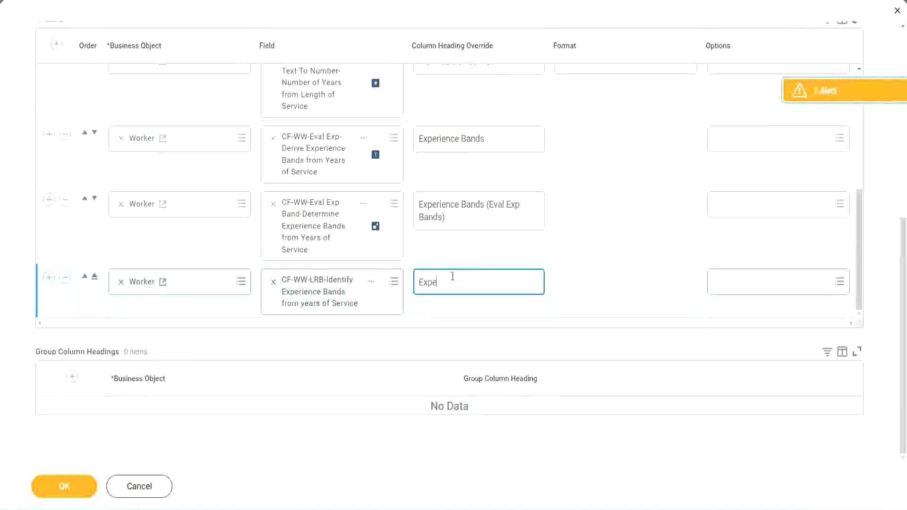
key(BackSpace)
key(BackSpace)
key(BackSpace)
key(BackSpace)
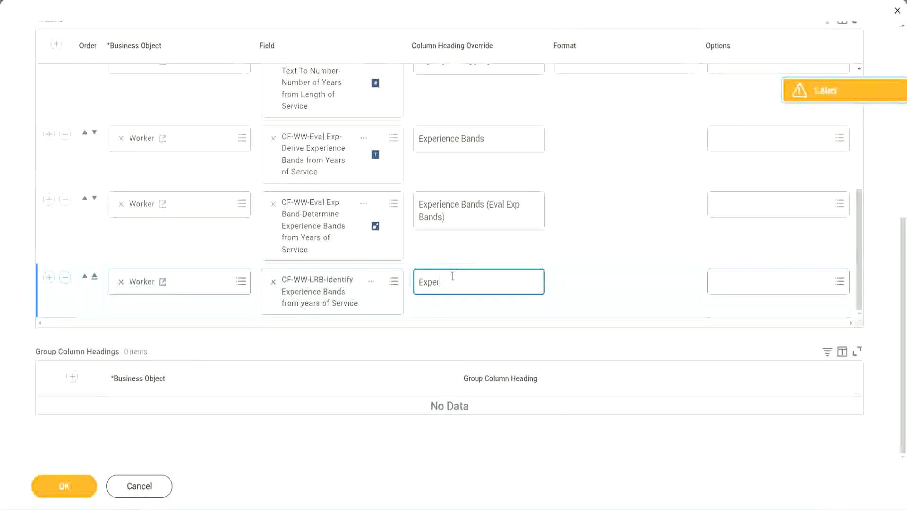
text(ience Bands (LRB))
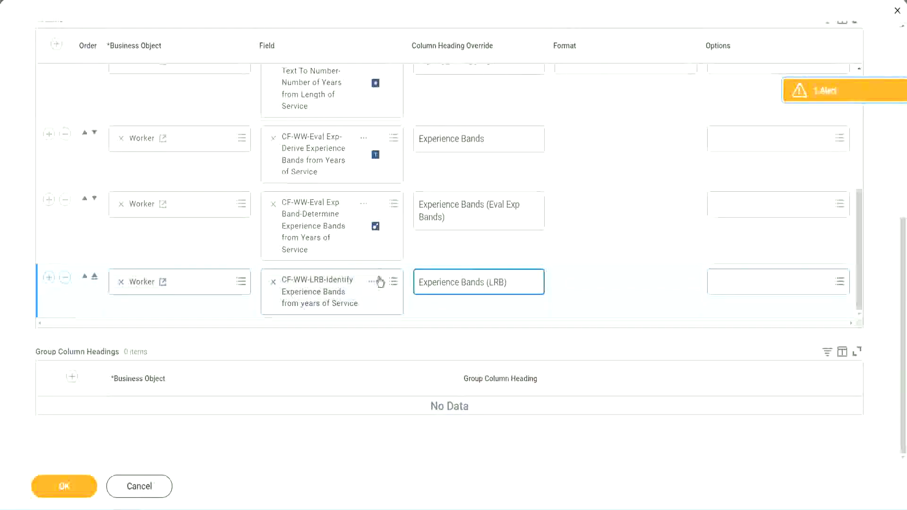
Save the changes to WW Employee Details and run the report with the worker, employee and contingent worker type prompts left blank
click(80, 496)
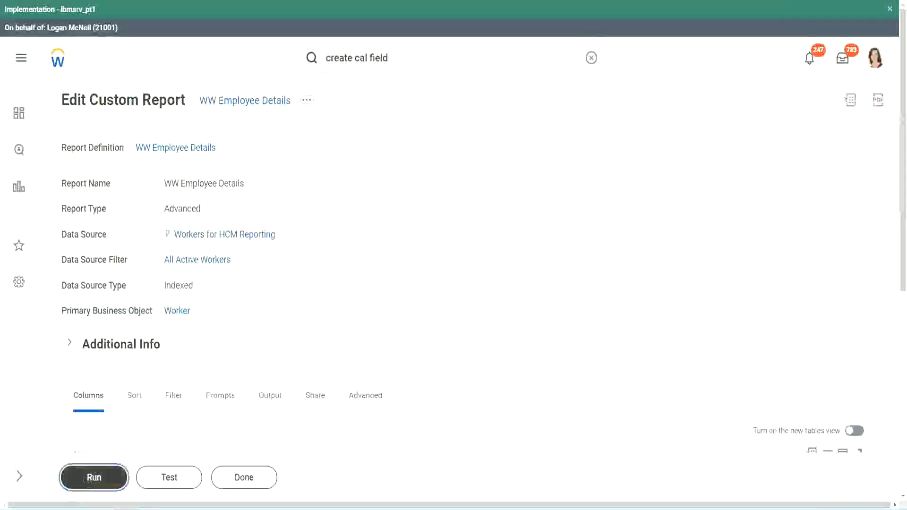
click(90, 477)
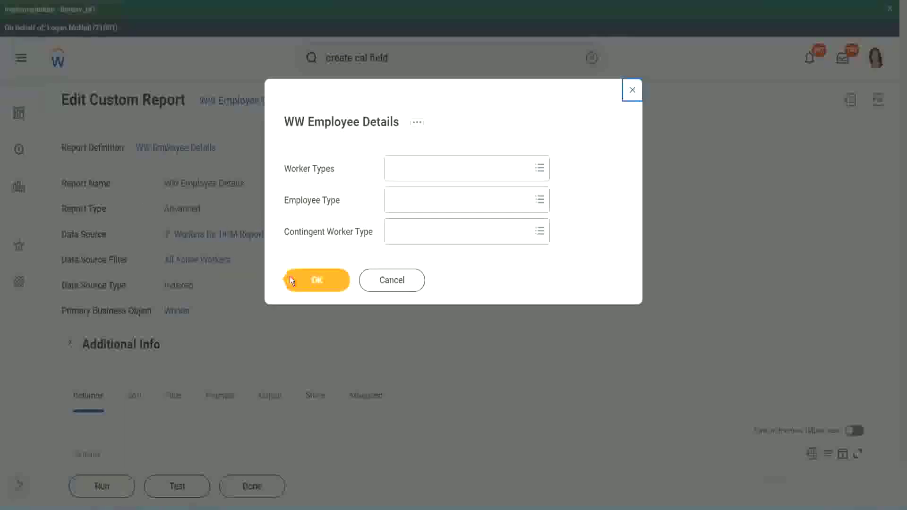
click(322, 282)
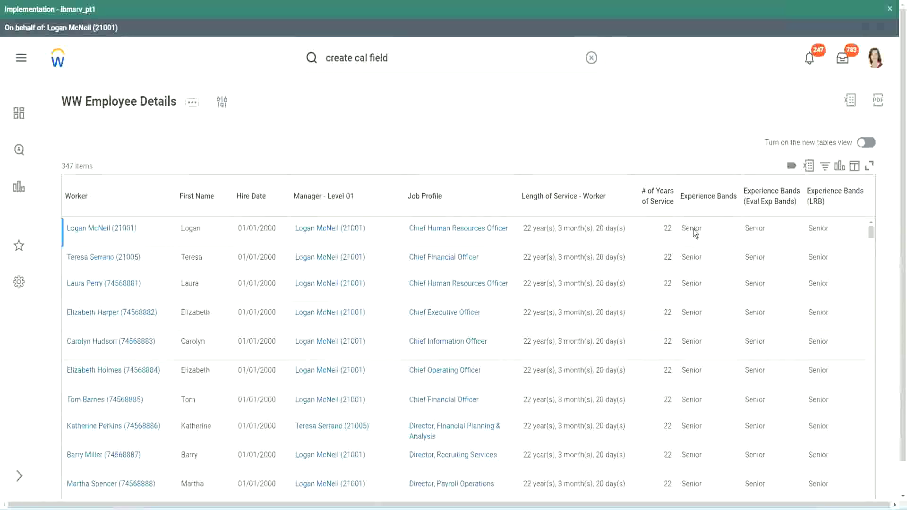
Compare the Experience Bands, Experience Bands (Eval Exp Bands) and Experience Bands (LRB) columns against the years of service across the workers
double_click(694, 228)
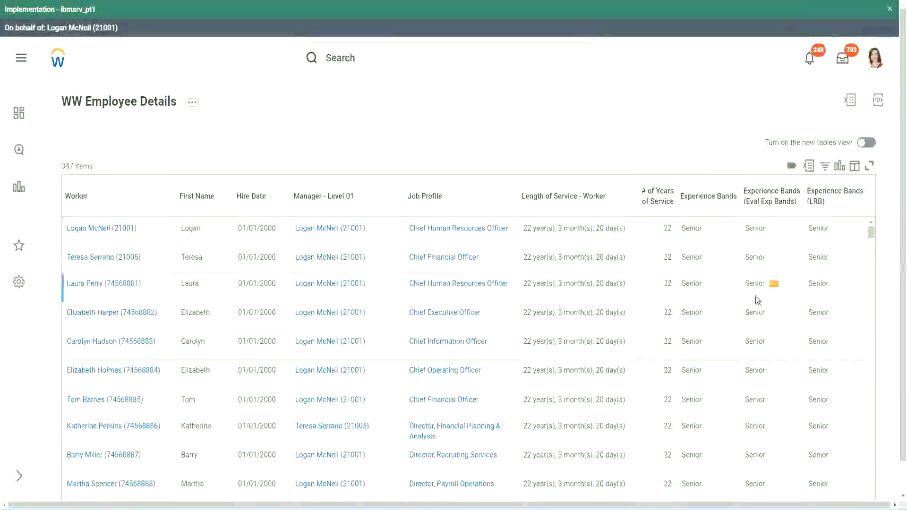
scroll(758, 297, down, 5)
scroll(751, 312, down, 5)
scroll(749, 319, down, 3)
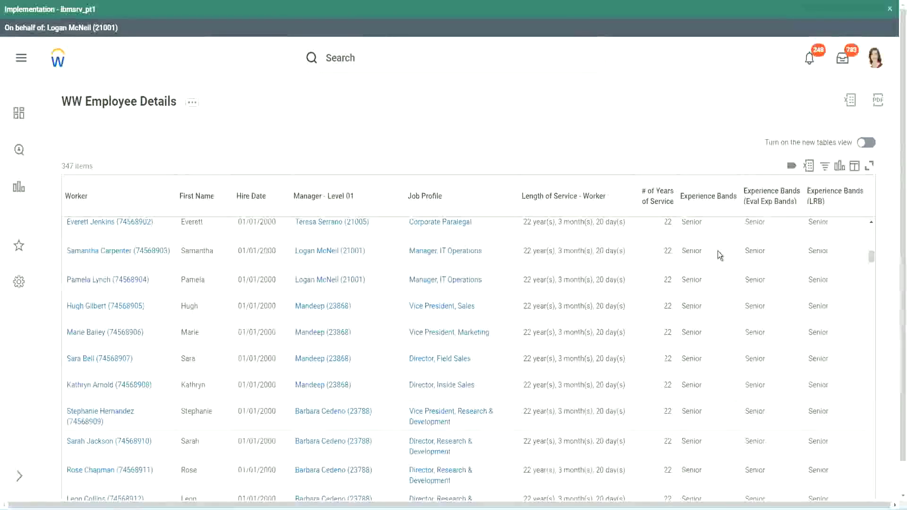
scroll(710, 383, down, 3)
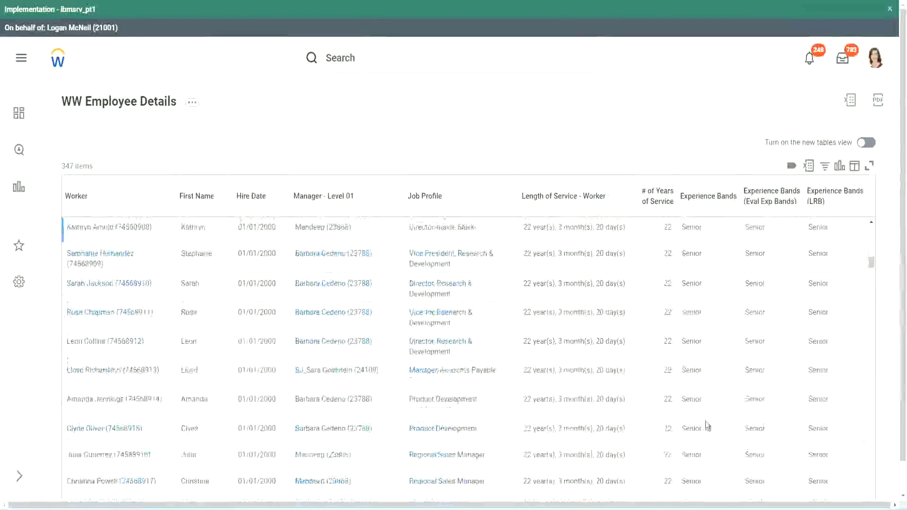
scroll(710, 340, down, 1)
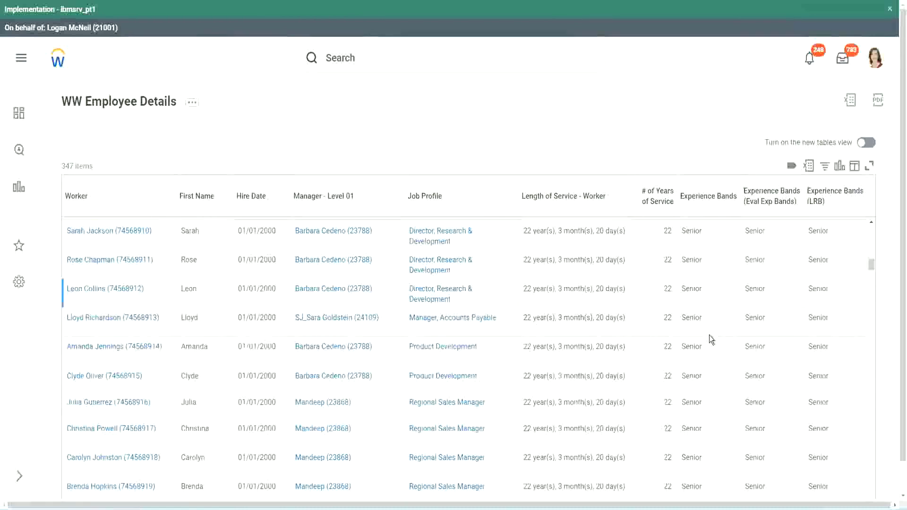